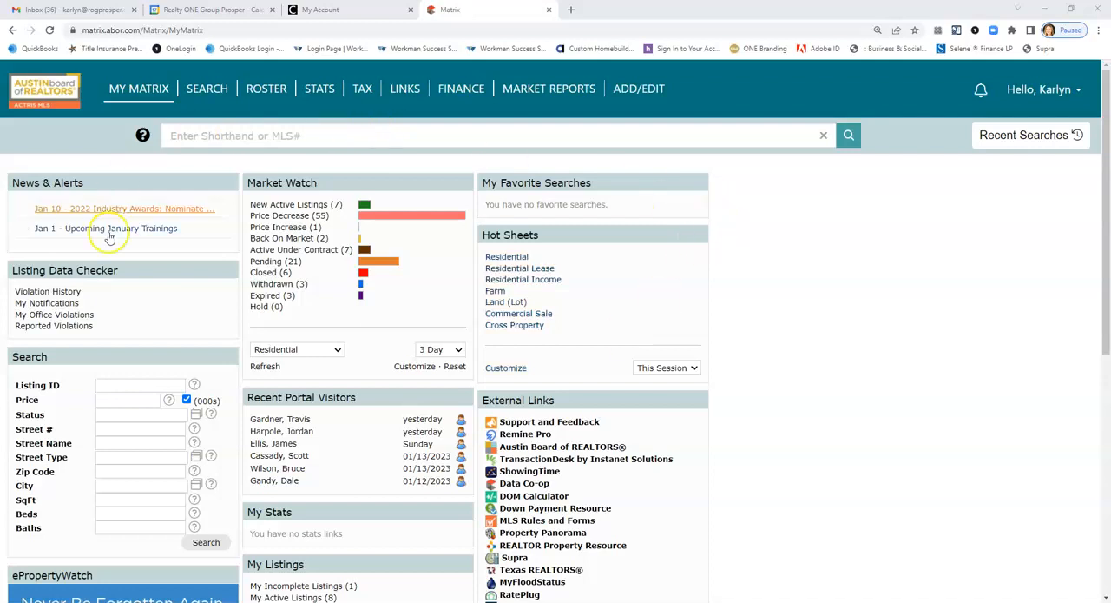
Start adding a new residential property listing that can be filled from tax records.
click(639, 93)
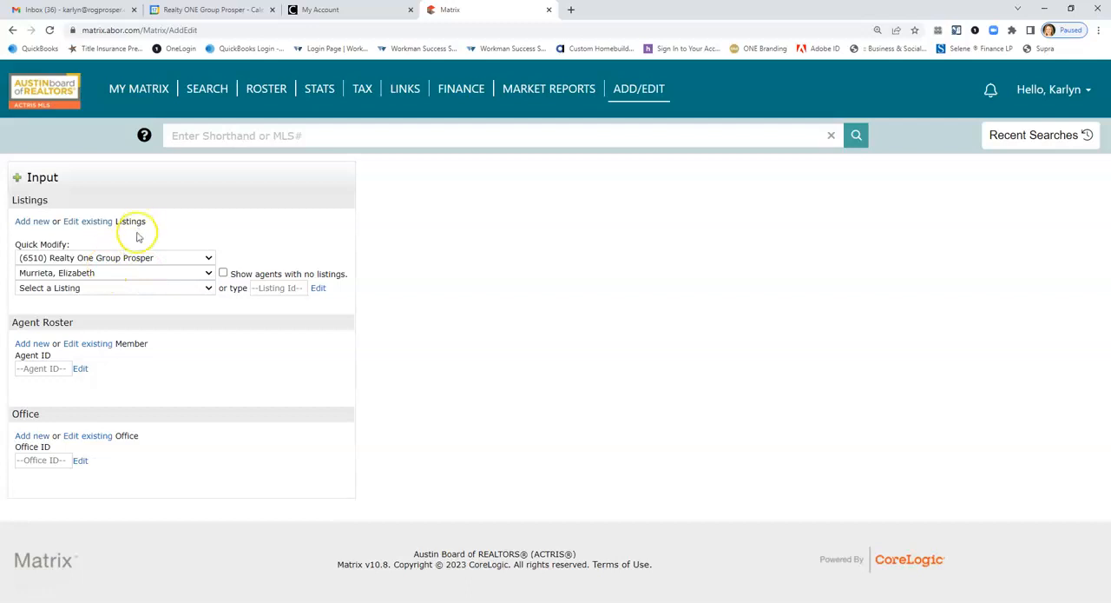
click(33, 223)
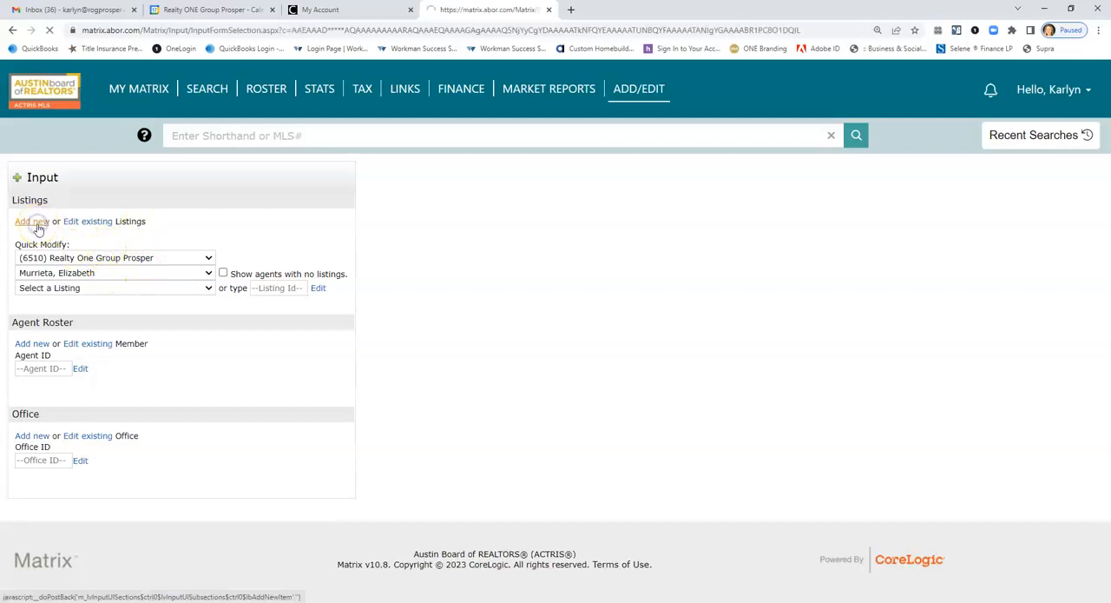
click(38, 221)
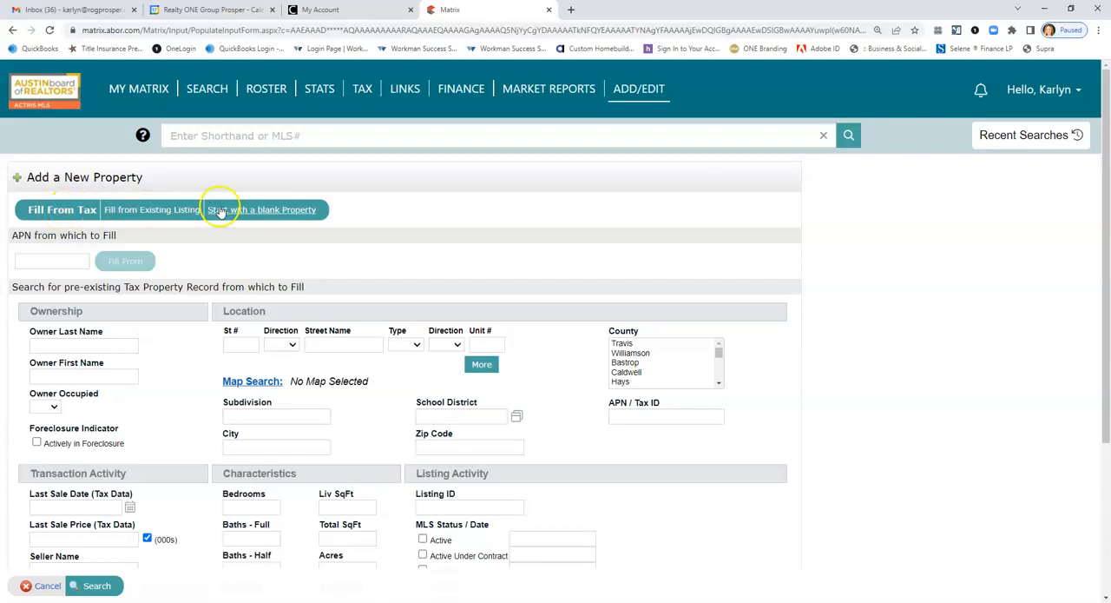
Search the tax records by the property's street number and partial street name, and fill the listing from the matching record.
scroll(218, 211, down, 1)
click(242, 285)
text(194)
key(Tab)
text(kat)
click(90, 586)
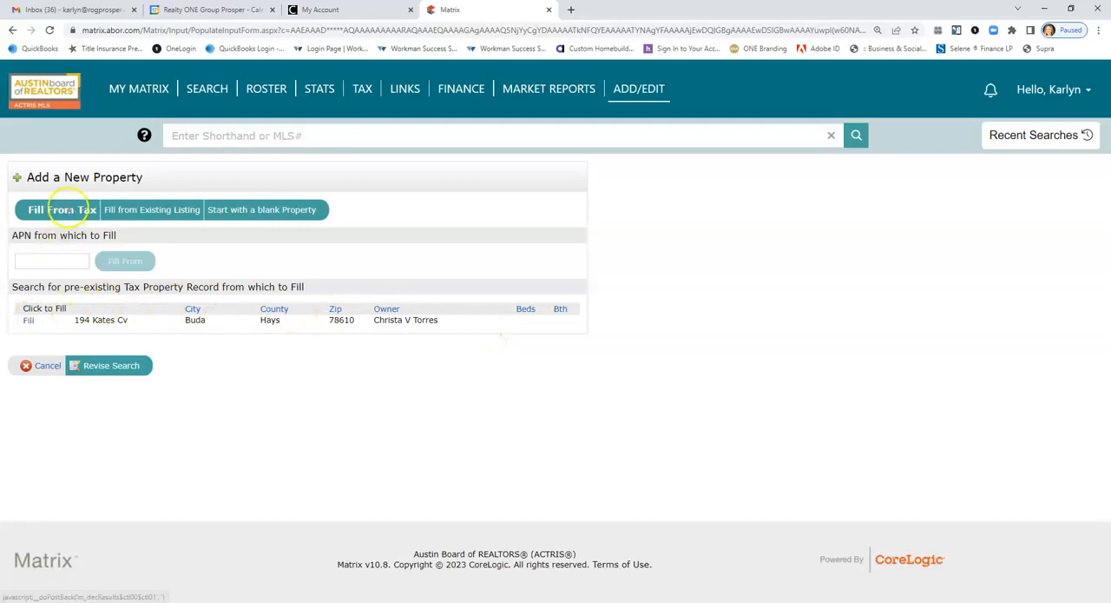
click(28, 321)
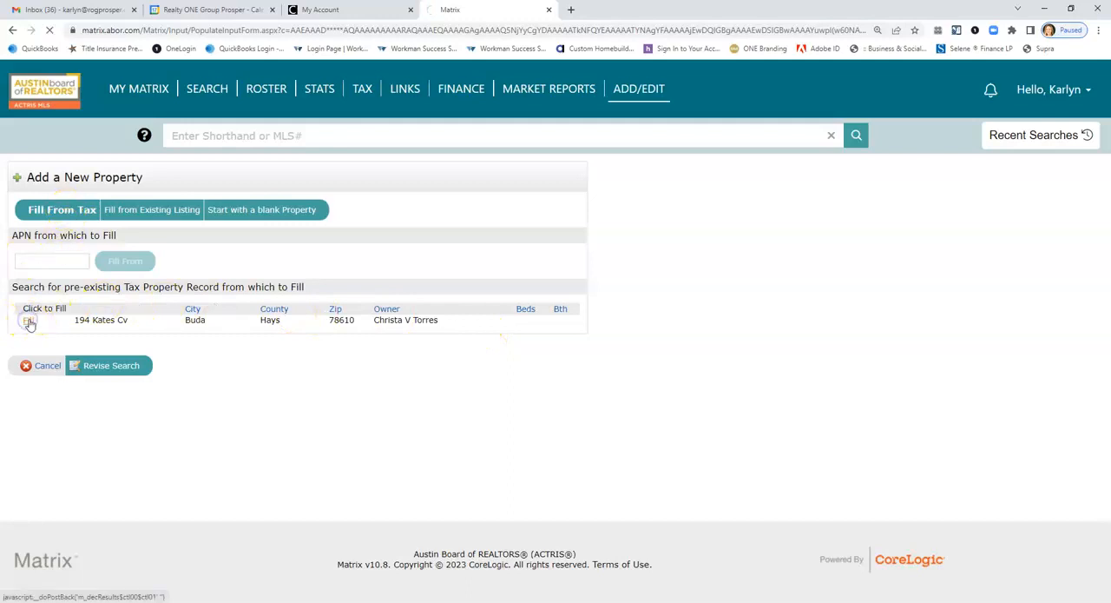
Validate the prefilled residential form and get the property's latitude and longitude from its address.
scroll(577, 429, down, 2)
scroll(577, 430, down, 1)
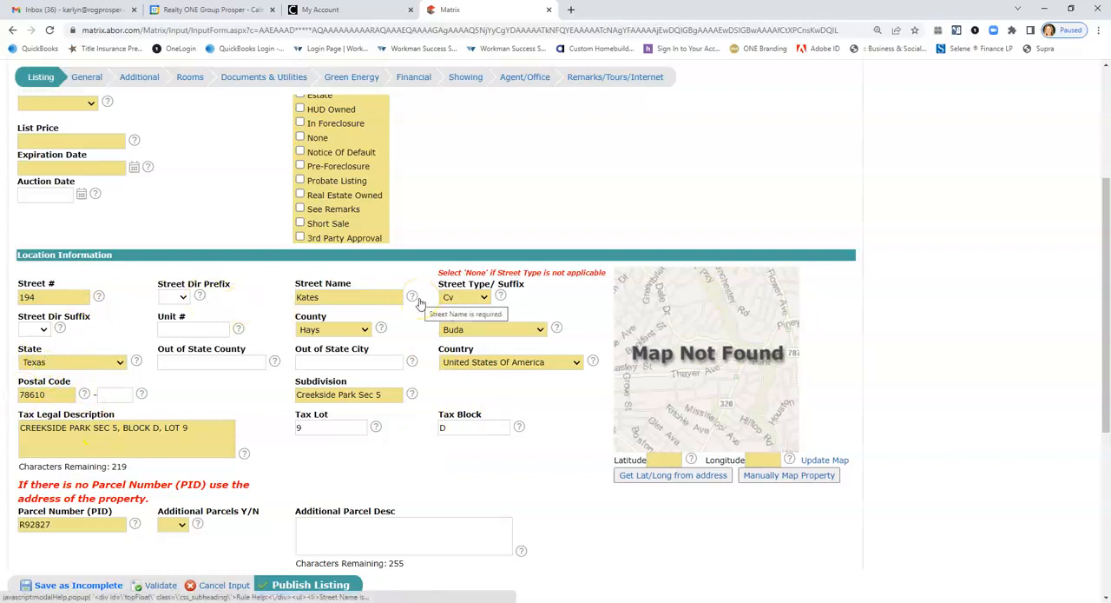
scroll(419, 304, up, 2)
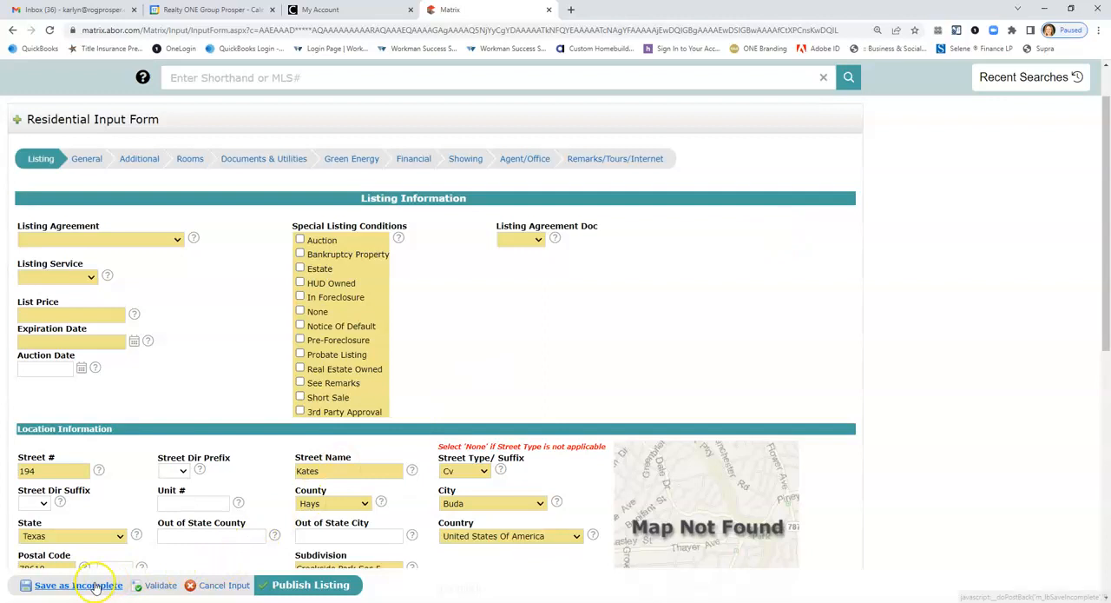
click(146, 591)
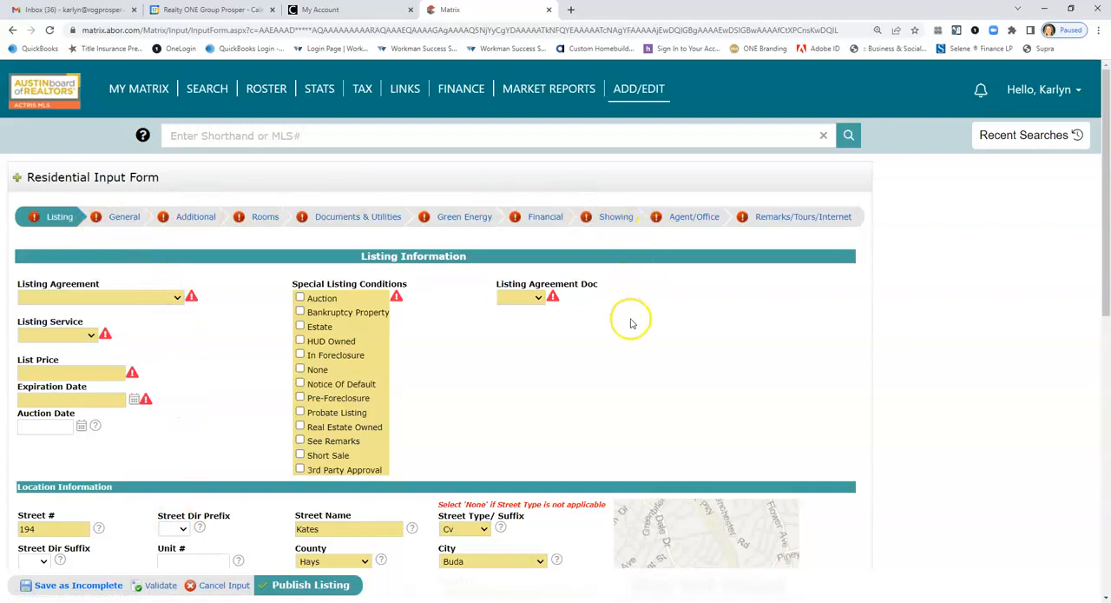
scroll(627, 352, down, 2)
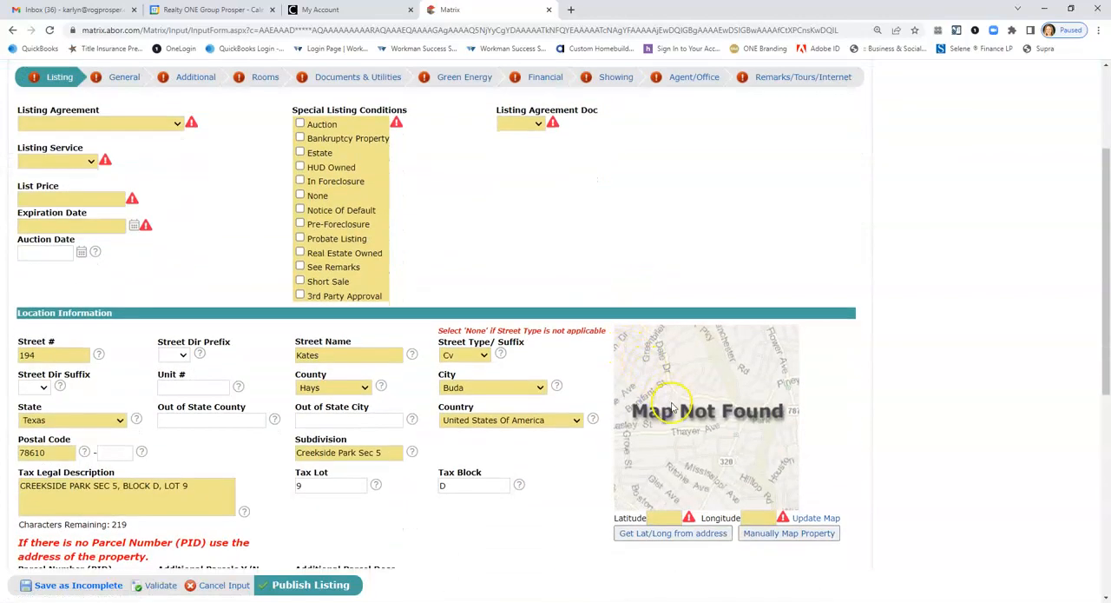
click(671, 534)
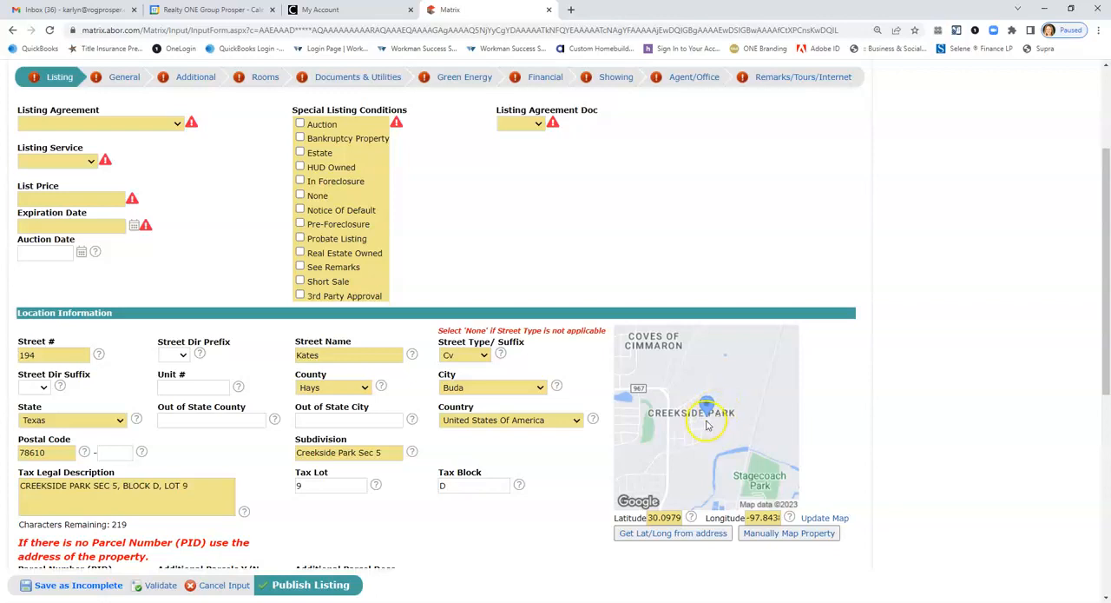
Set the listing agreement to Exclusive Right To Sell and the listing service to Full Service.
scroll(595, 385, up, 3)
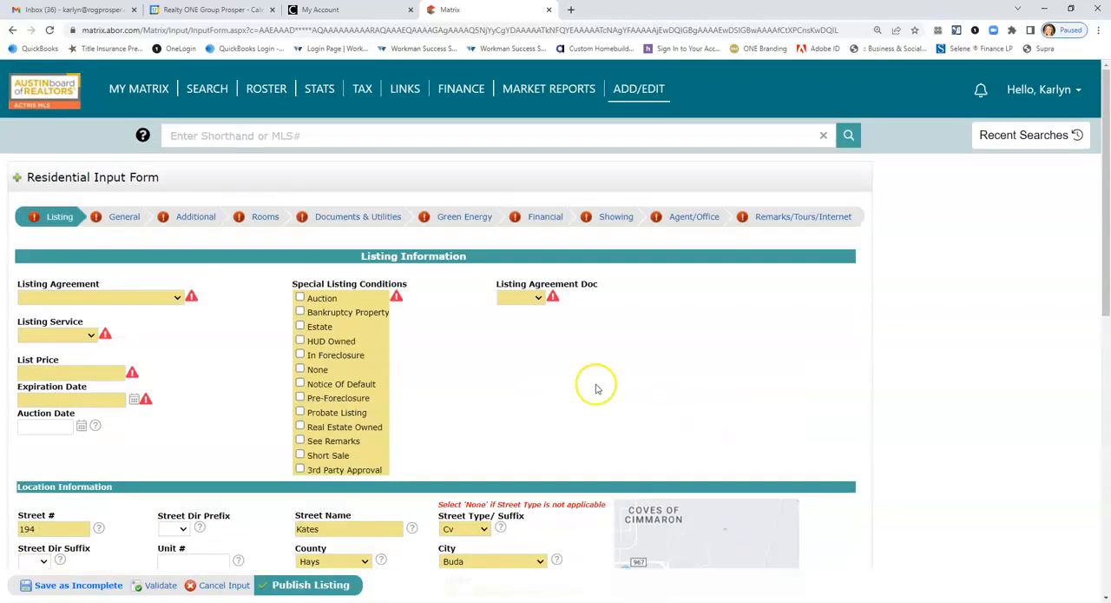
click(158, 297)
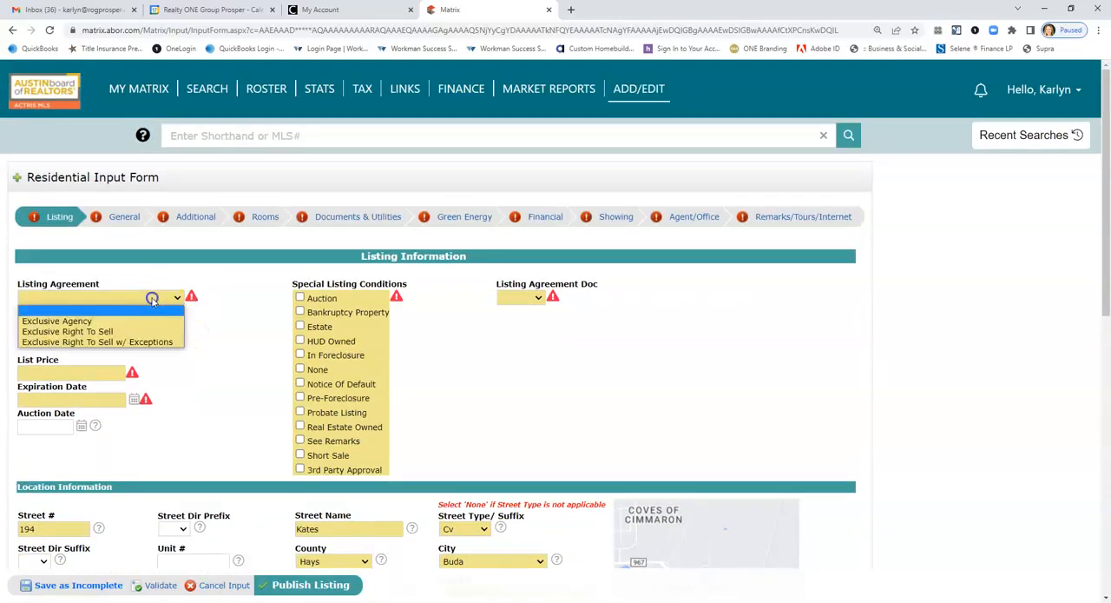
click(124, 332)
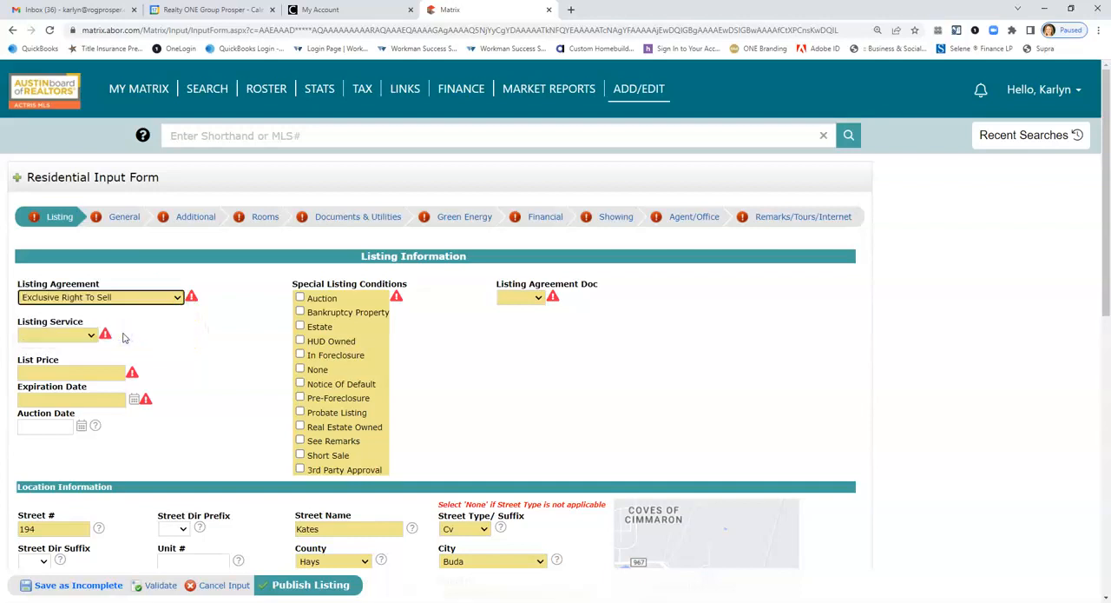
click(61, 341)
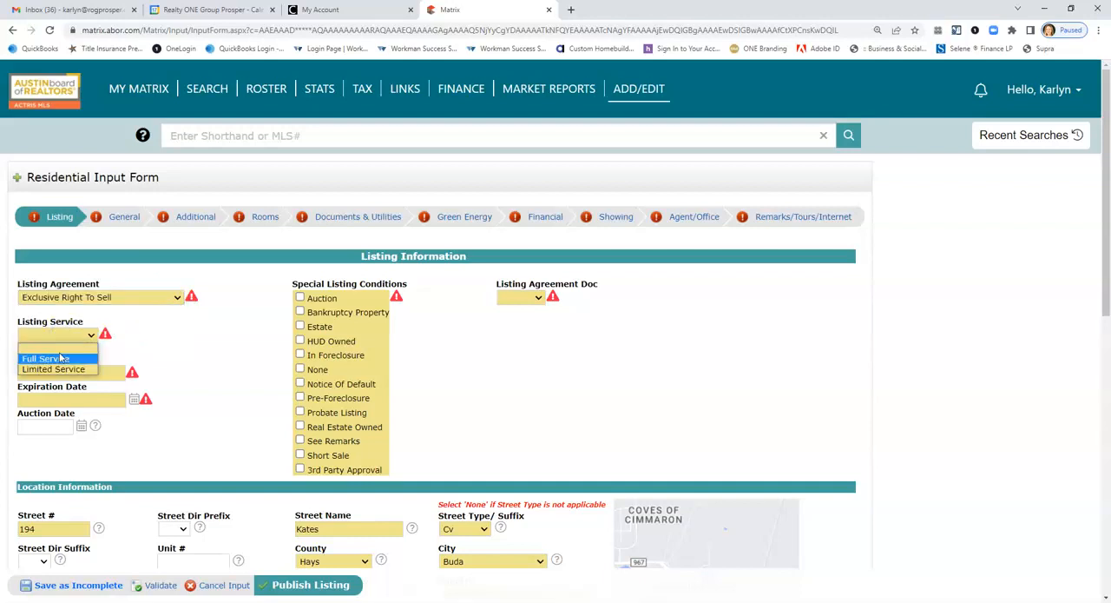
click(59, 355)
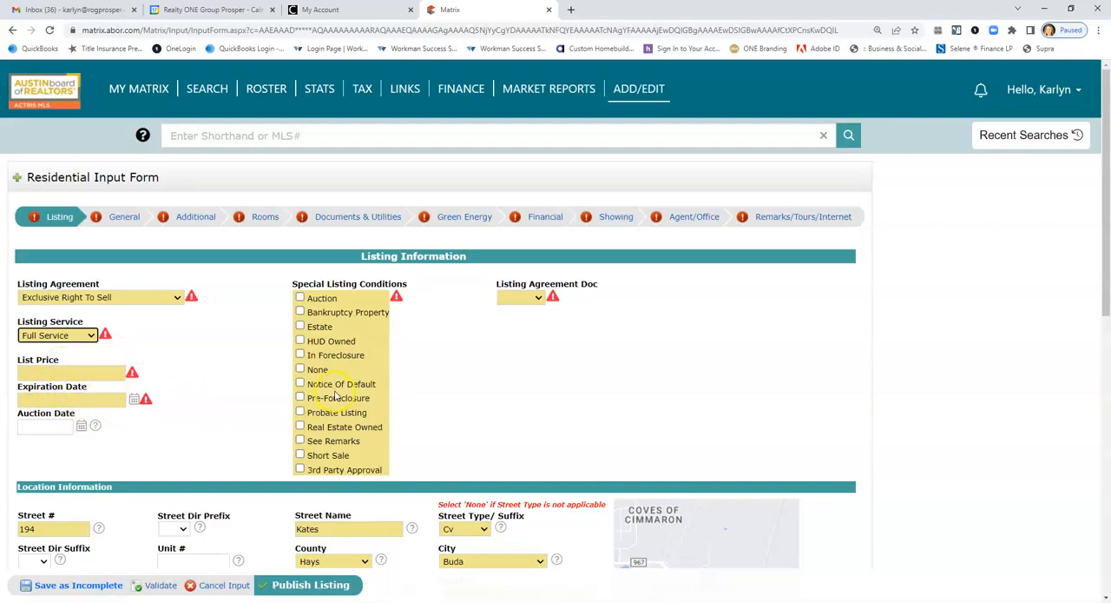
Mark the special listing conditions as None and choose TXR as the listing agreement document.
click(318, 370)
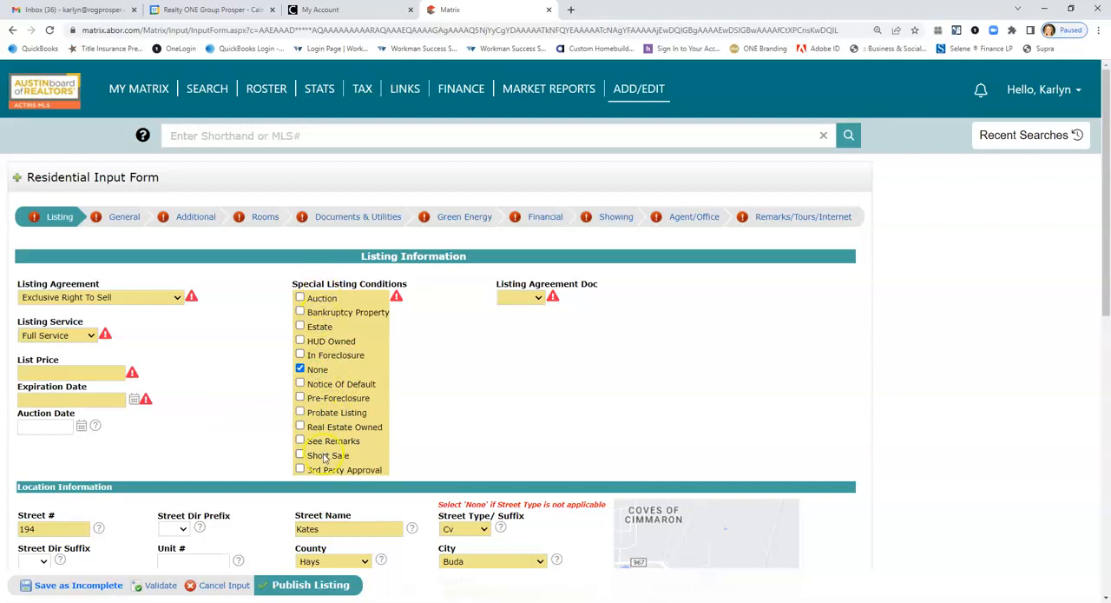
click(537, 298)
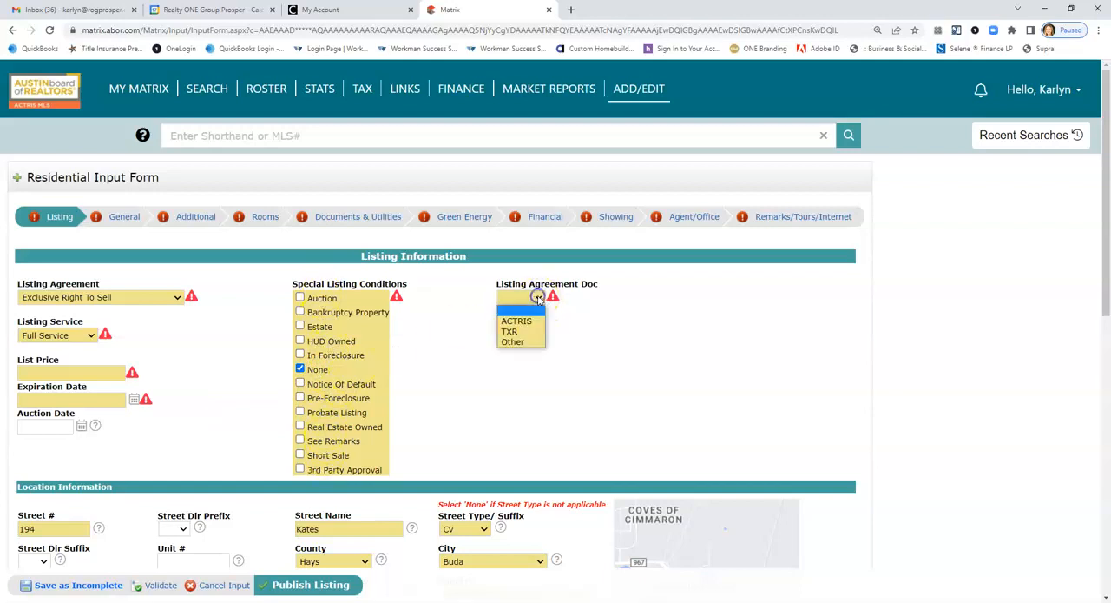
click(518, 332)
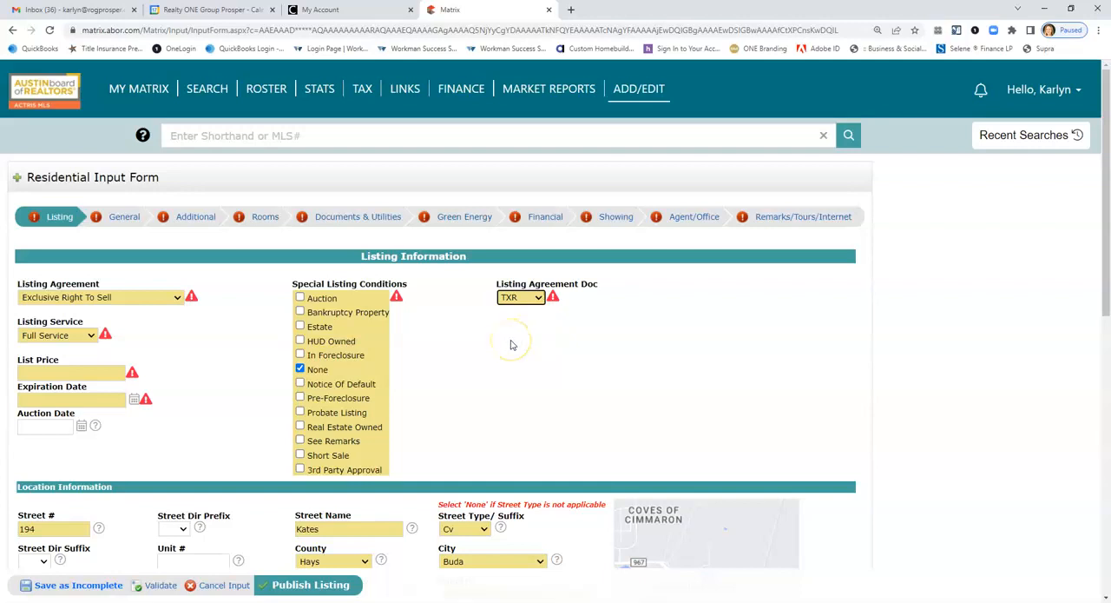
Set the ETJ field in the location information to No.
scroll(512, 344, down, 5)
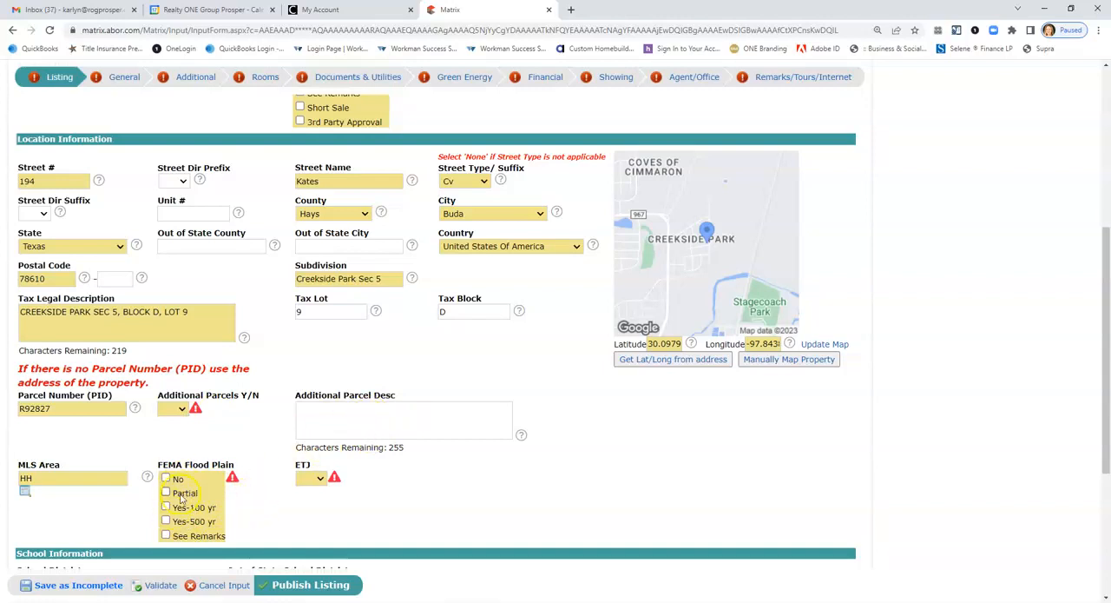
click(314, 479)
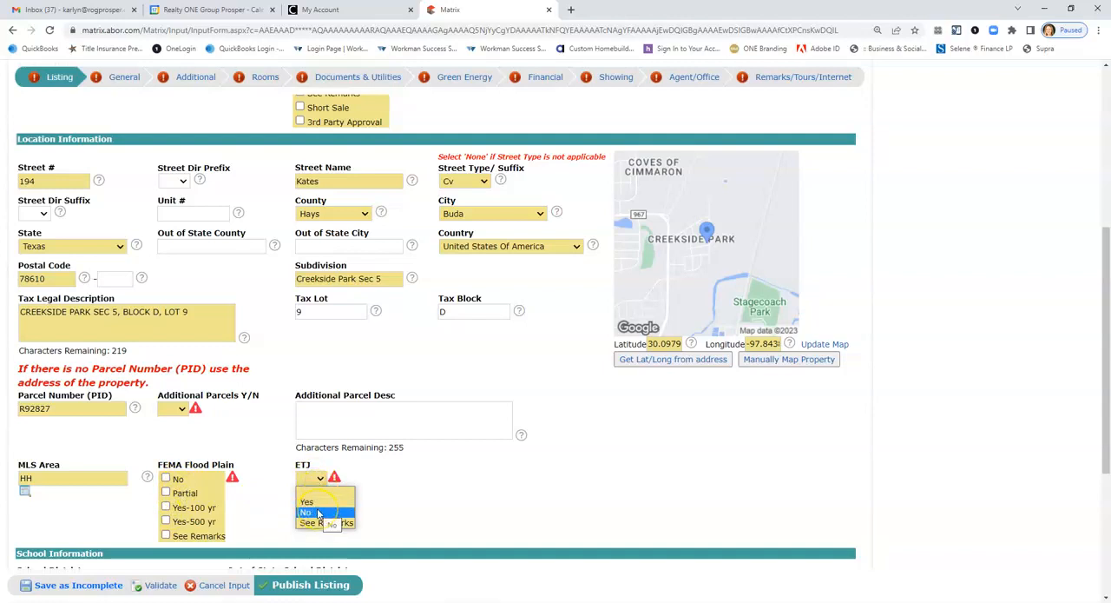
click(317, 504)
click(320, 479)
click(316, 514)
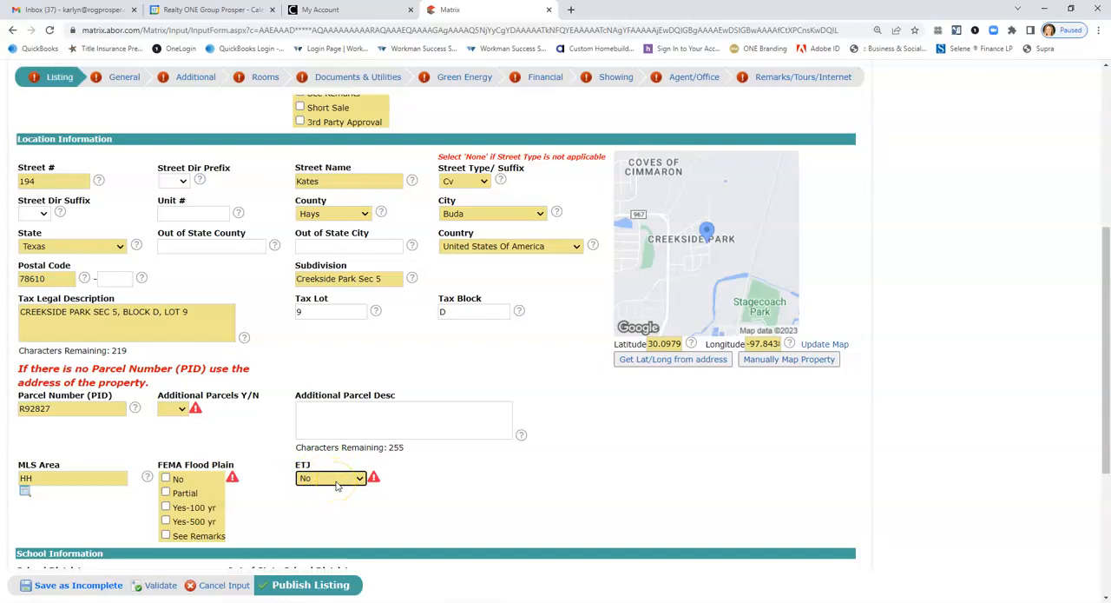
Review the required fields and feature checklists in the listing's General section.
scroll(337, 486, up, 4)
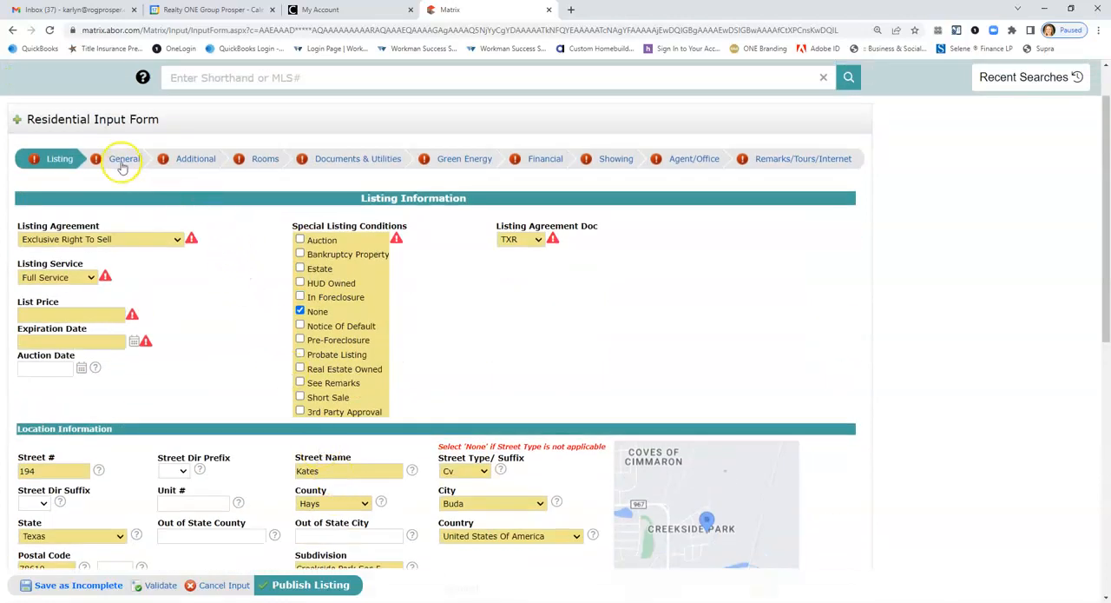
click(123, 163)
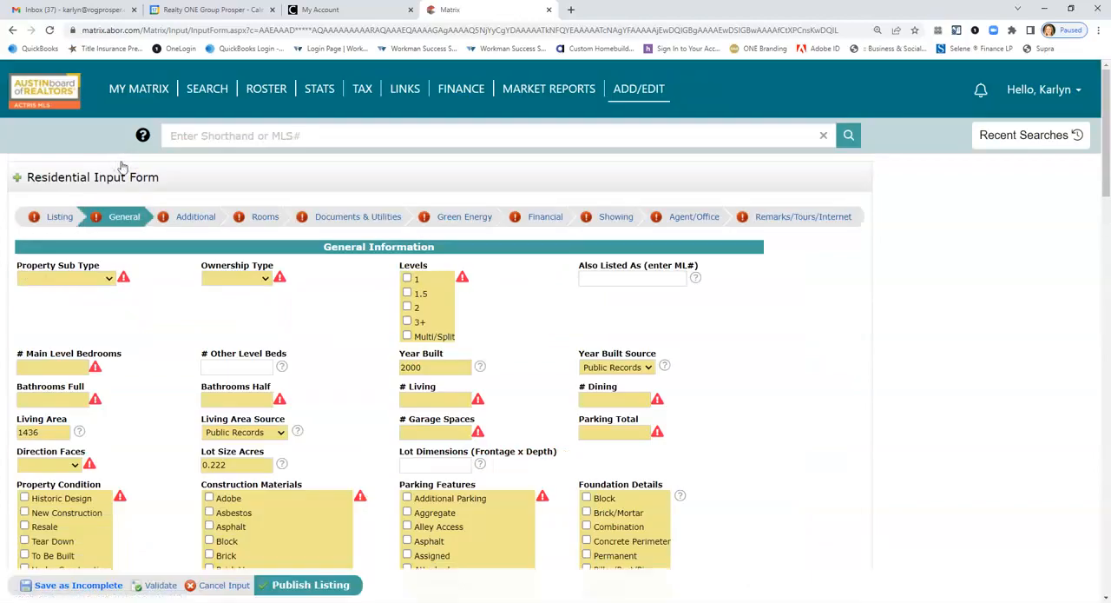
scroll(283, 398, down, 3)
scroll(296, 404, up, 4)
scroll(390, 406, down, 1)
scroll(431, 408, down, 9)
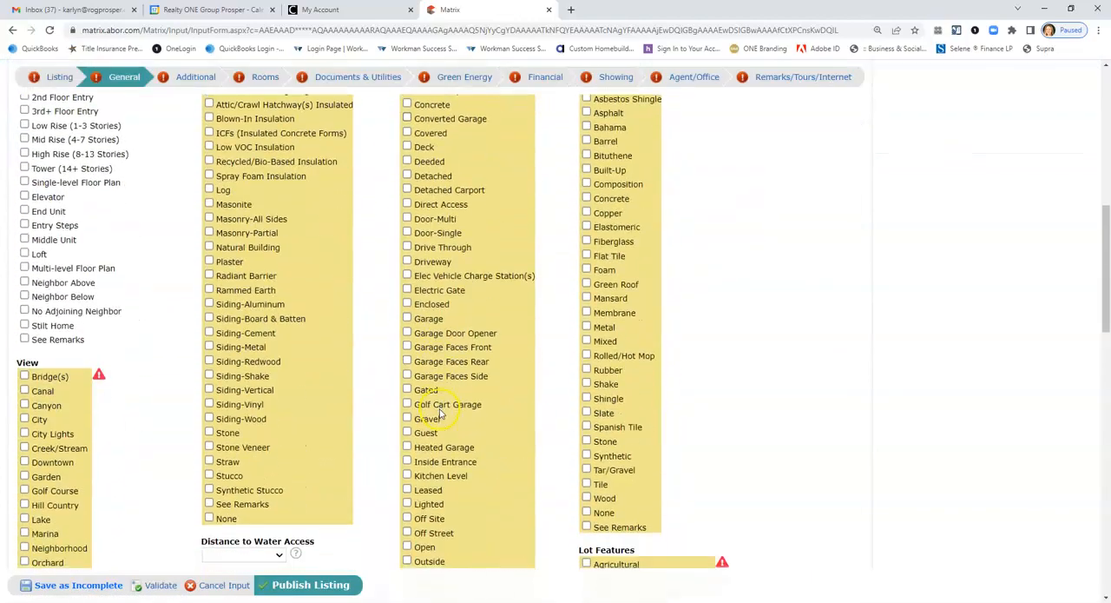
scroll(440, 415, down, 2)
scroll(326, 214, up, 11)
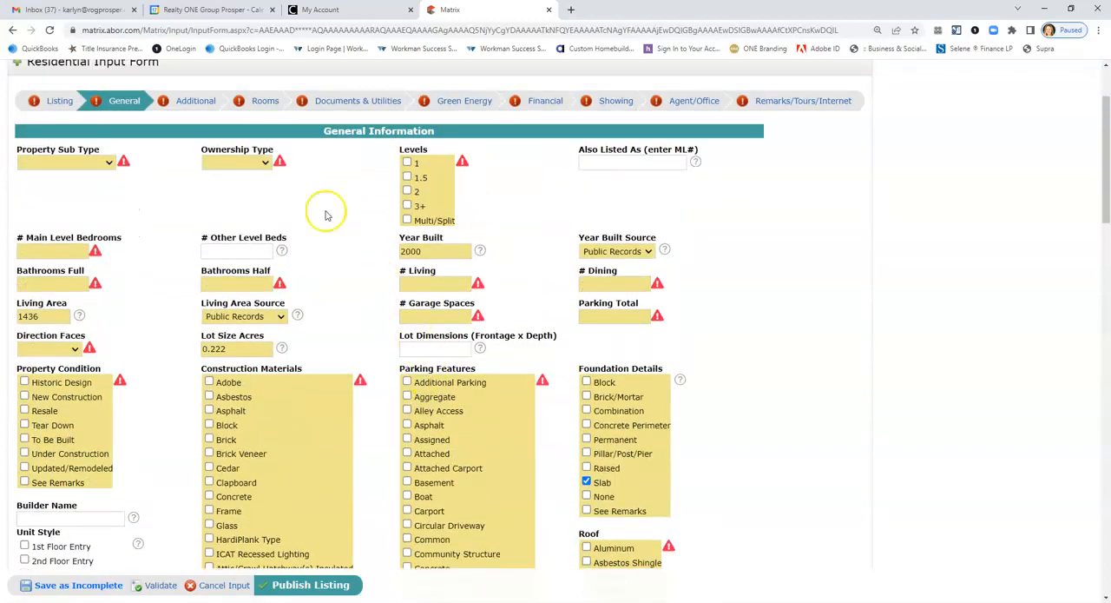
Enter a Primary Bedroom on the Main level as the first room in the rooms information.
click(194, 101)
click(275, 216)
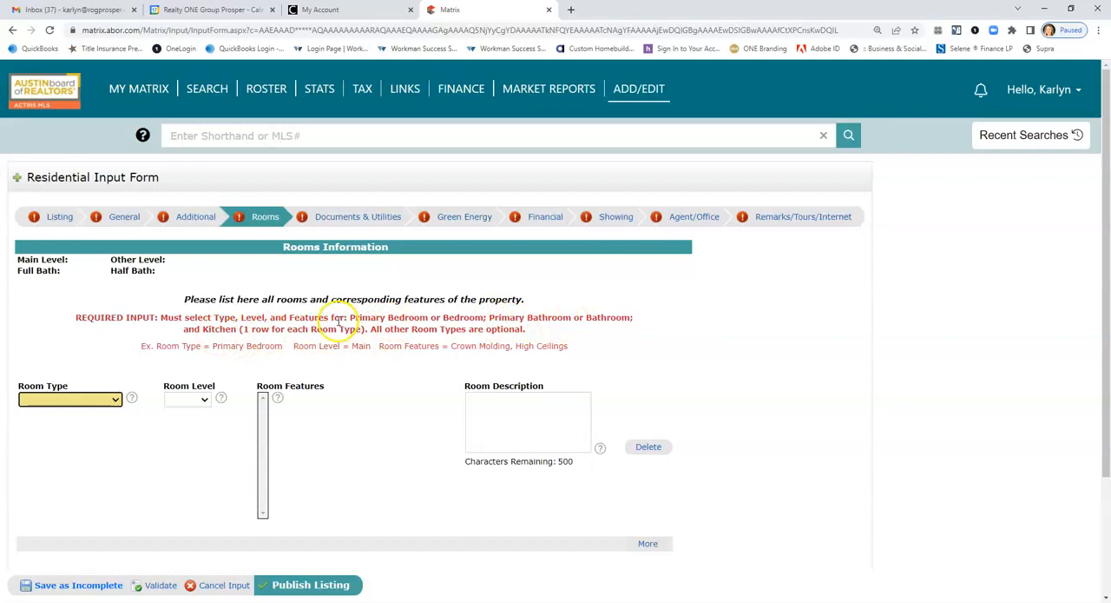
scroll(335, 326, down, 2)
click(85, 282)
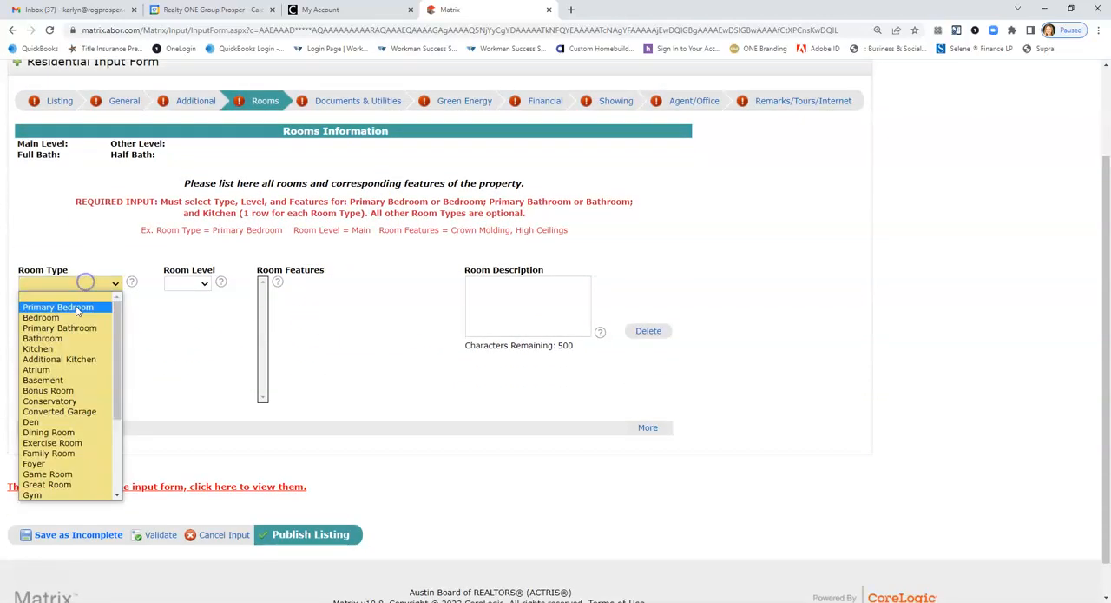
click(77, 307)
click(187, 283)
click(186, 304)
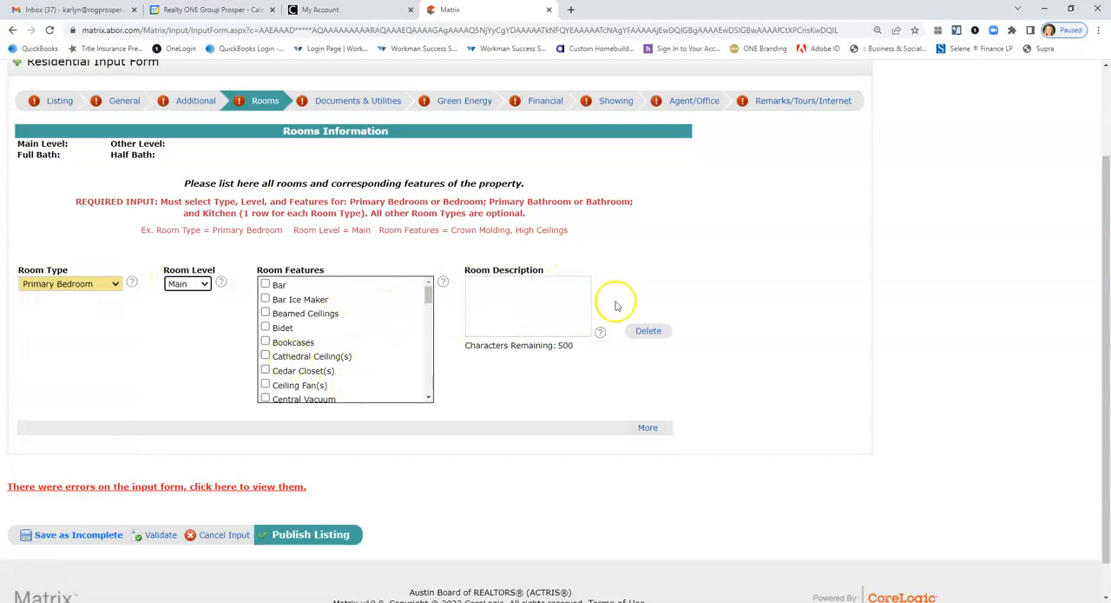
Add a second room entry for a Primary Bathroom on the Main level.
click(649, 428)
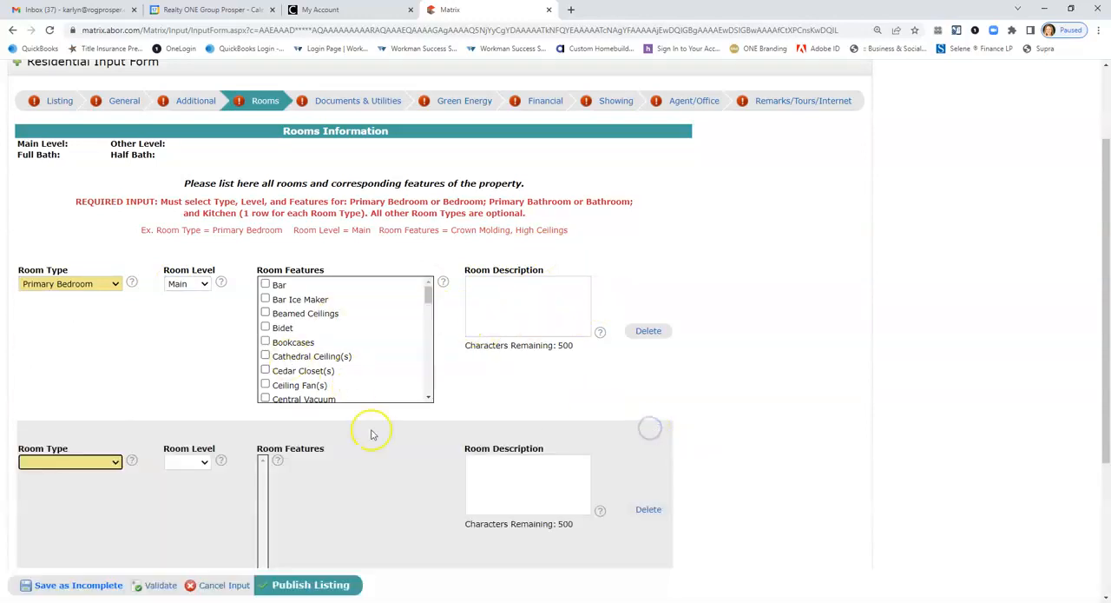
click(74, 461)
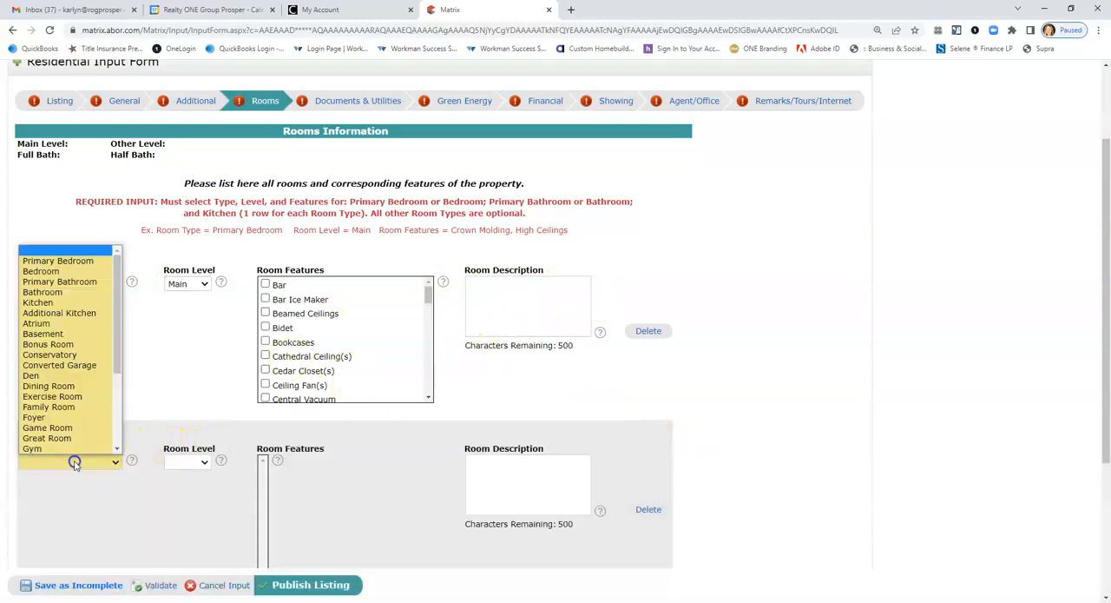
click(47, 281)
click(189, 462)
click(178, 485)
Add a third room entry for a Kitchen on the Main level and look through its available room features.
scroll(330, 486, down, 4)
scroll(364, 464, up, 3)
scroll(366, 460, up, 1)
scroll(482, 521, down, 3)
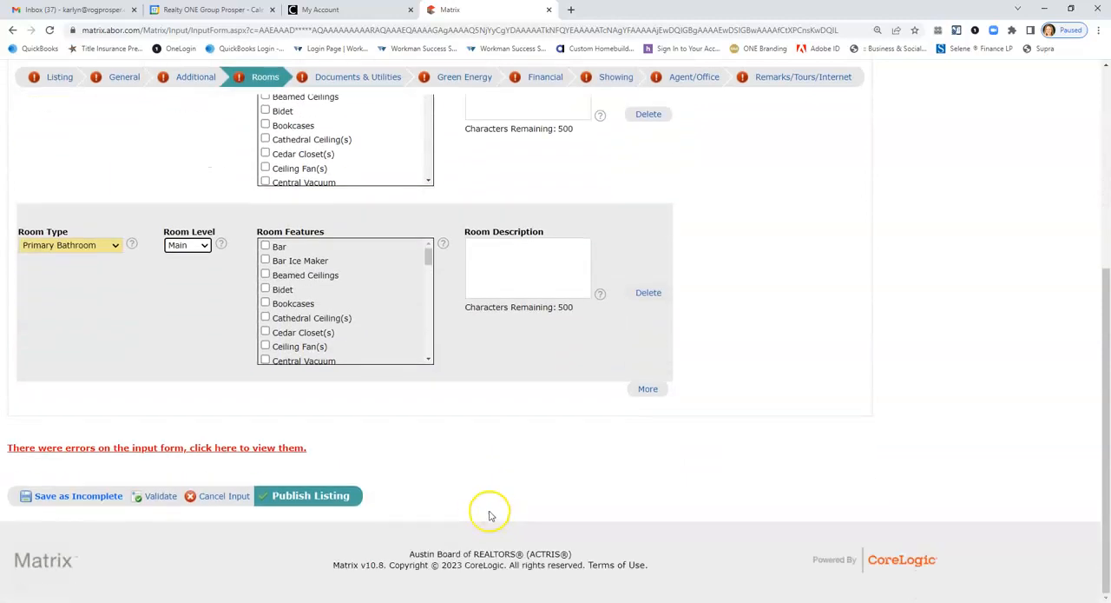
click(647, 388)
click(80, 423)
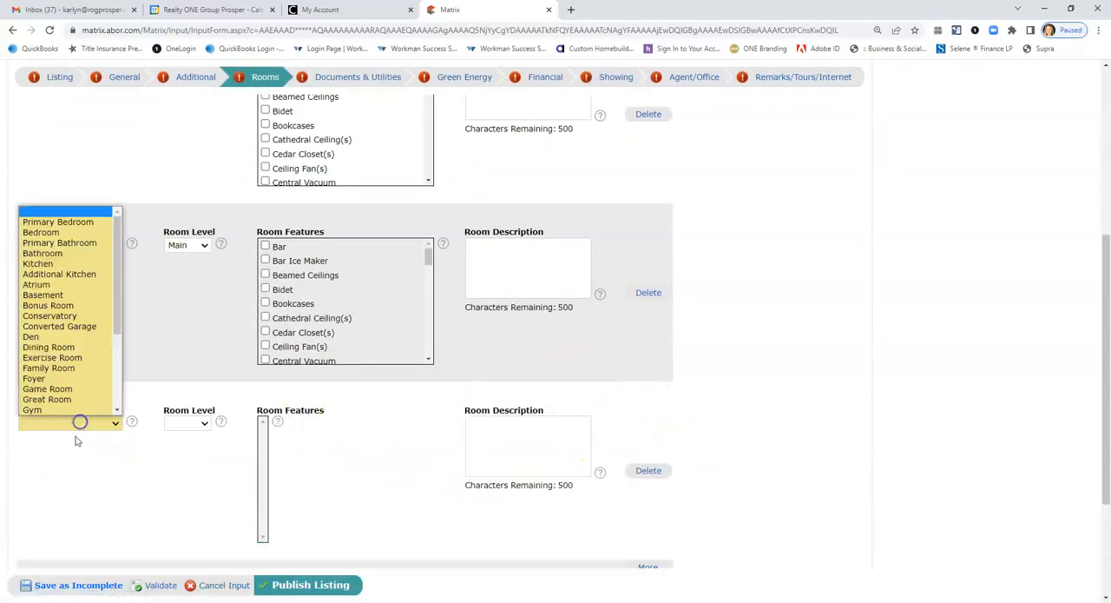
click(56, 264)
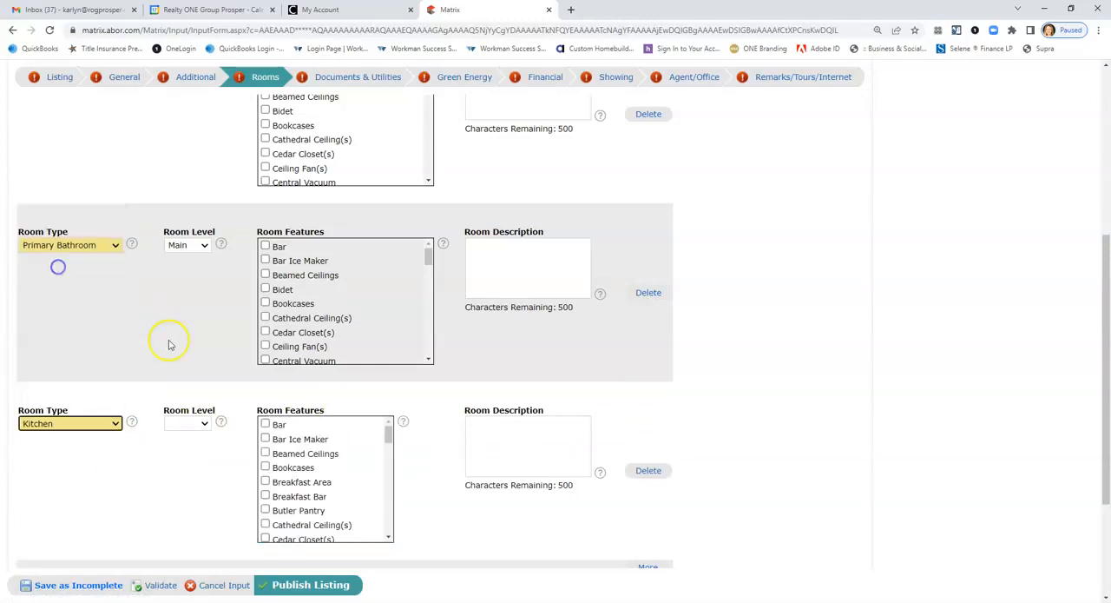
click(204, 423)
click(201, 447)
scroll(360, 461, down, 5)
scroll(570, 508, down, 2)
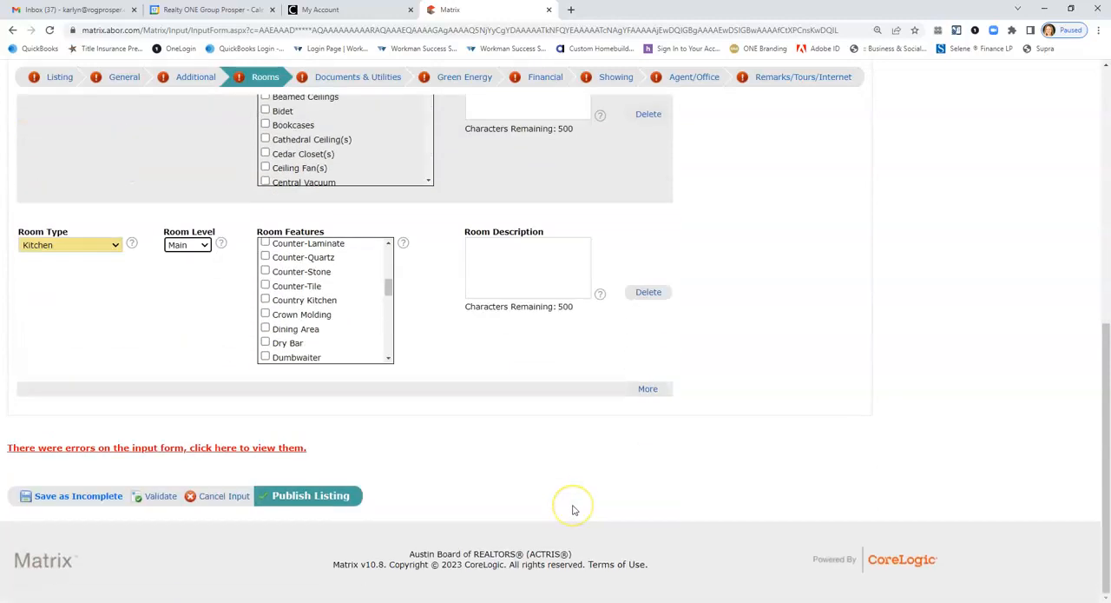
scroll(571, 508, up, 10)
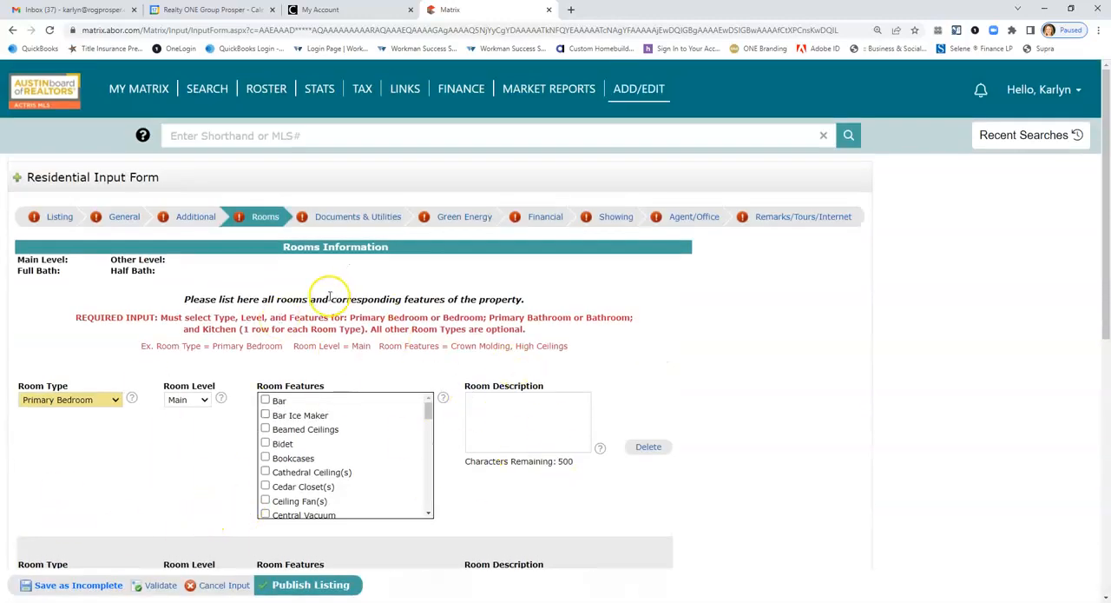
In the Documents & Utilities section, mark Seller Disclosure under Disclosures and Survey under Documents Available.
click(340, 218)
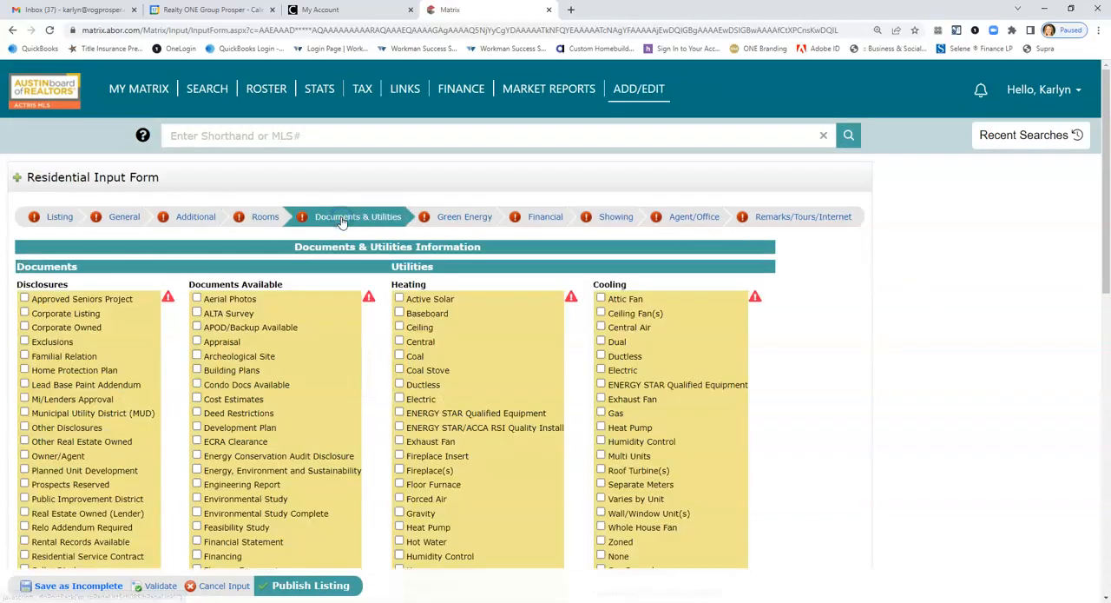
scroll(104, 391, down, 2)
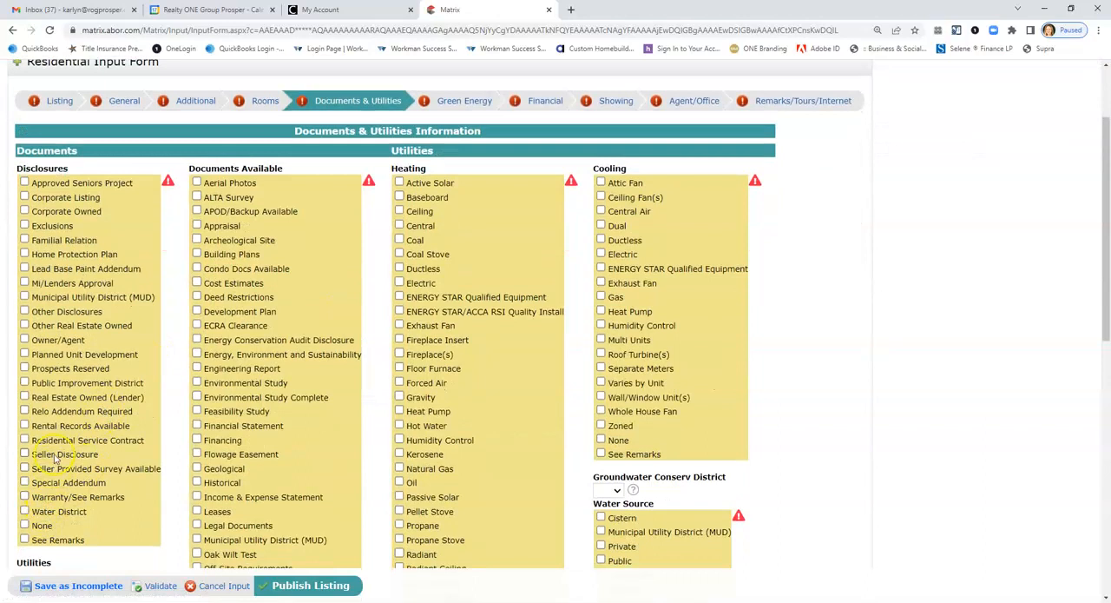
scroll(247, 483, down, 5)
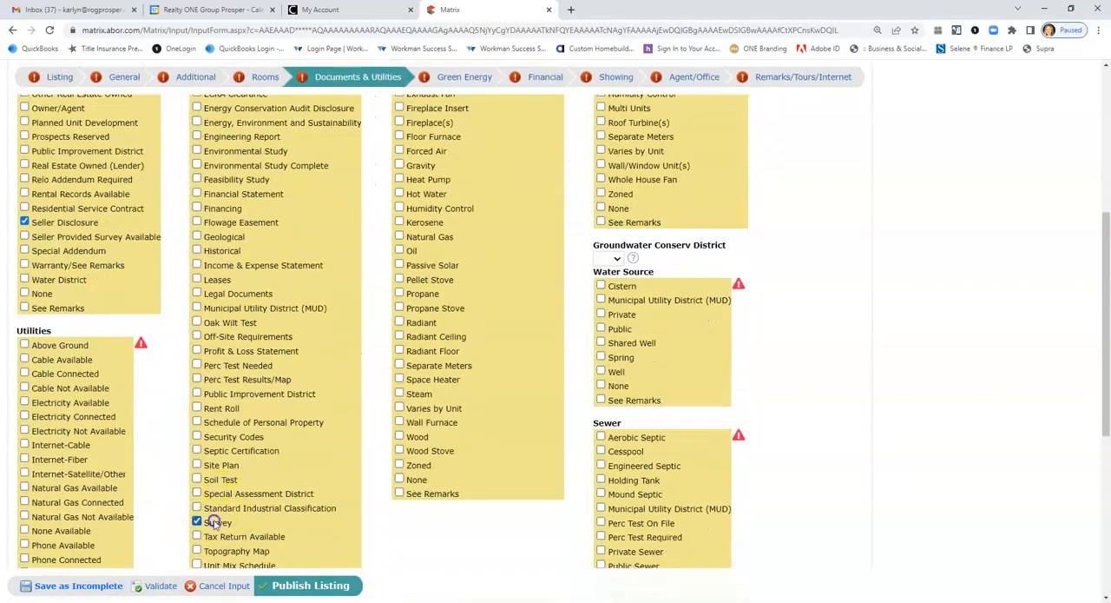
scroll(131, 396, down, 1)
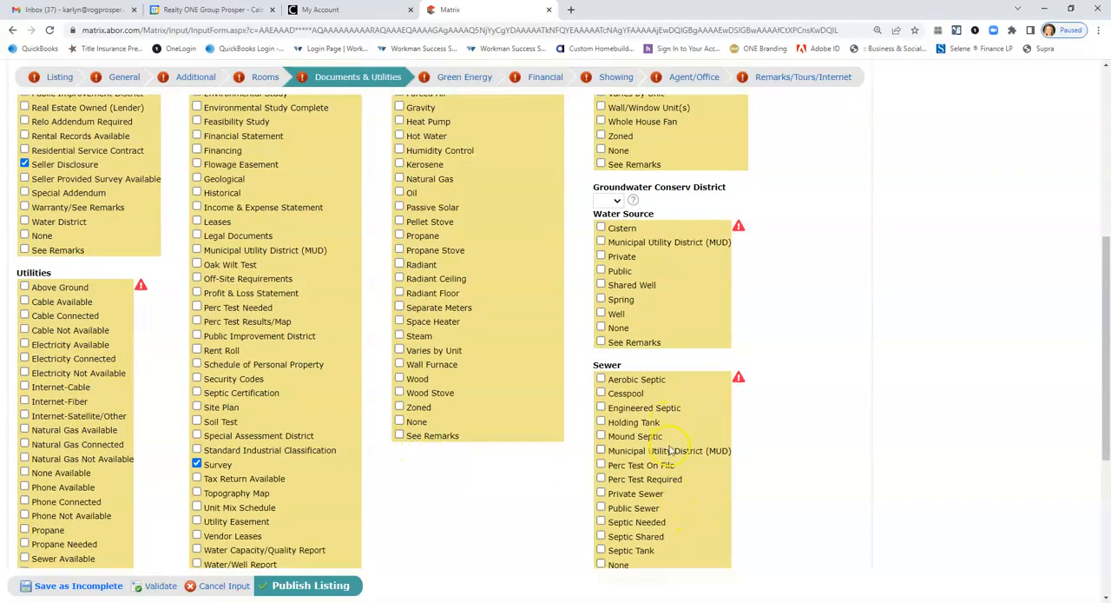
scroll(670, 465, down, 1)
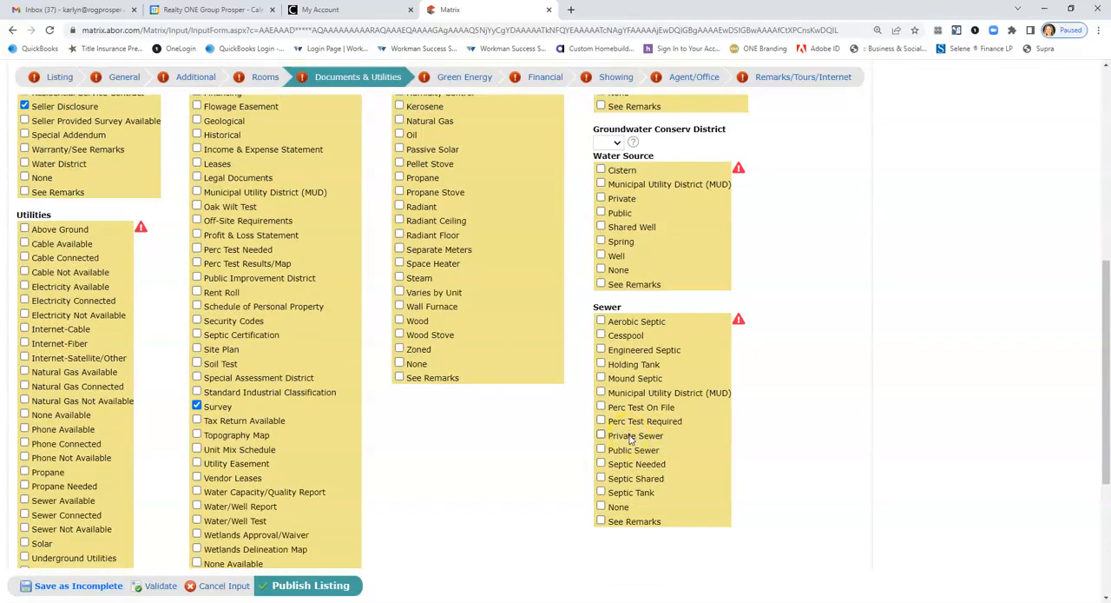
Mark Central Air as the cooling type and Central as the heating type.
scroll(785, 391, up, 2)
scroll(790, 395, up, 3)
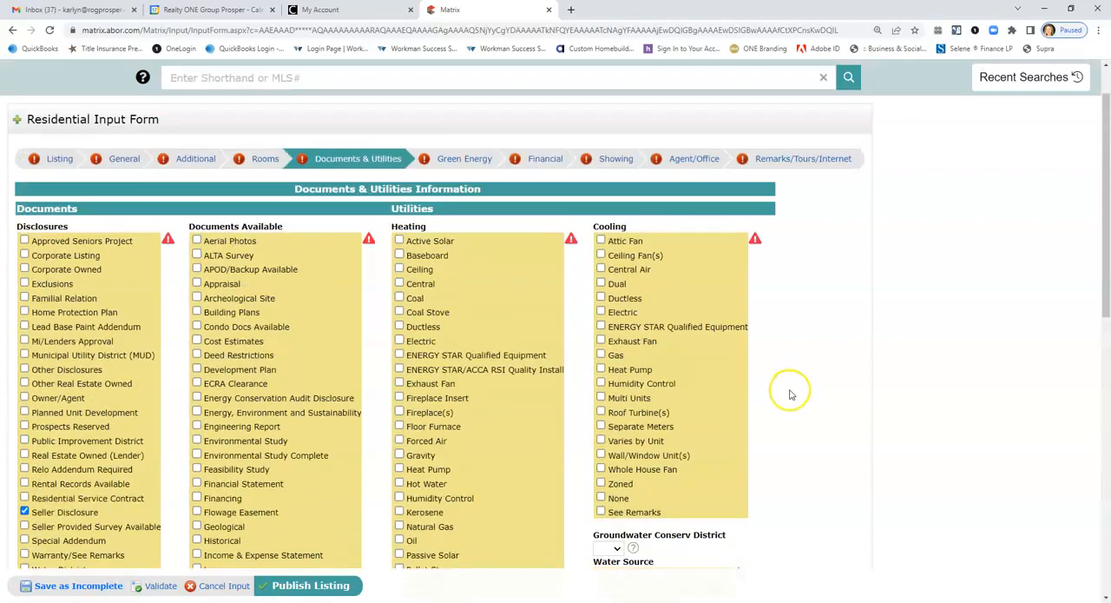
click(624, 269)
click(420, 284)
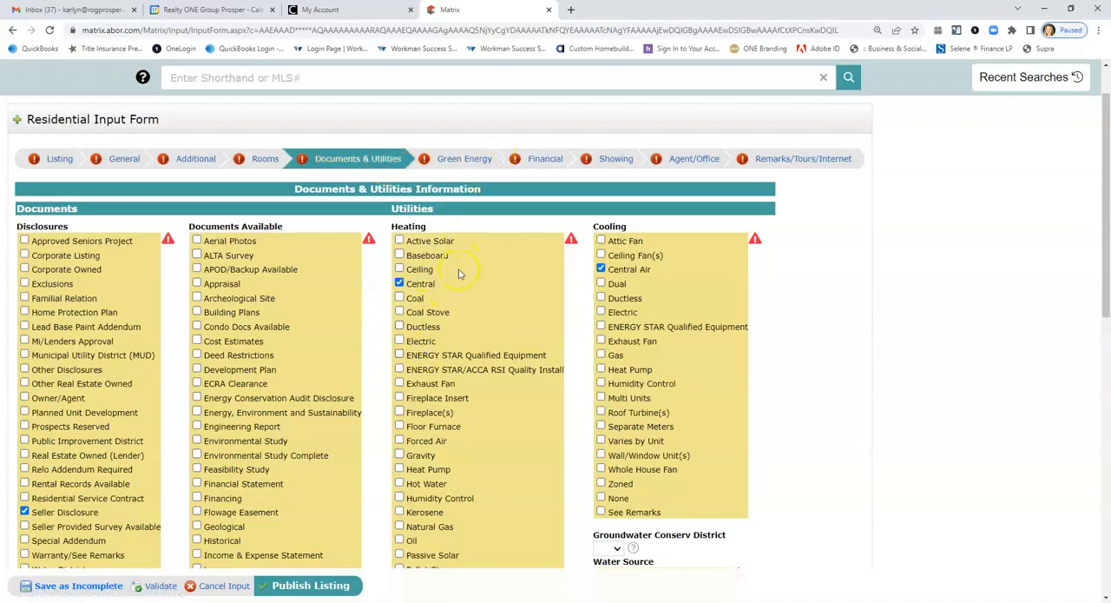
In the Green Energy section, mark None for both Green Sustainability and Green Energy Efficient.
click(455, 158)
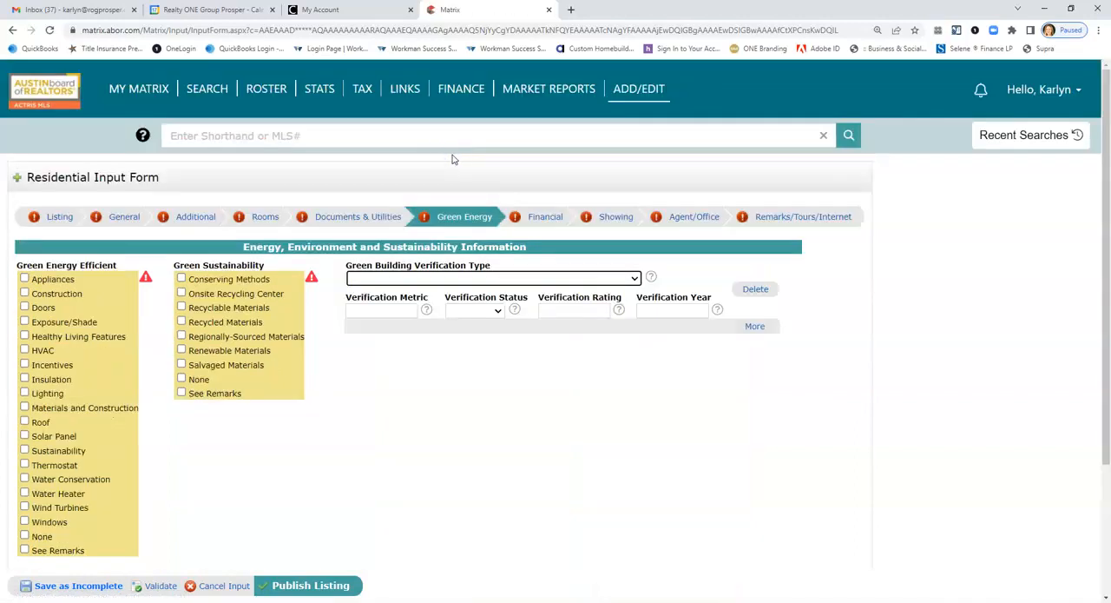
scroll(458, 373, down, 2)
scroll(459, 374, up, 1)
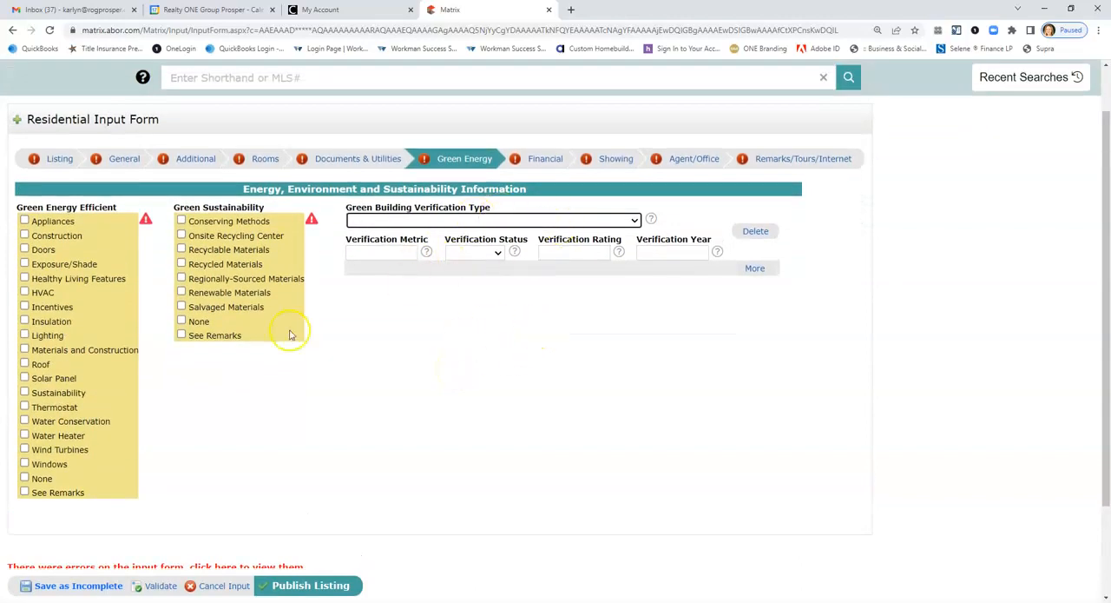
click(186, 322)
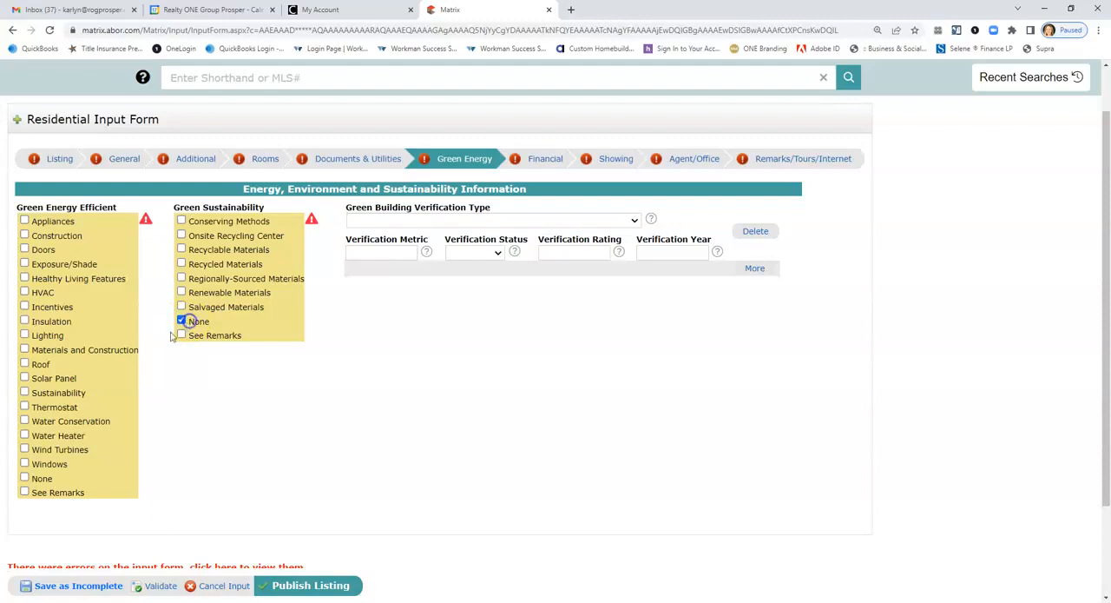
click(40, 478)
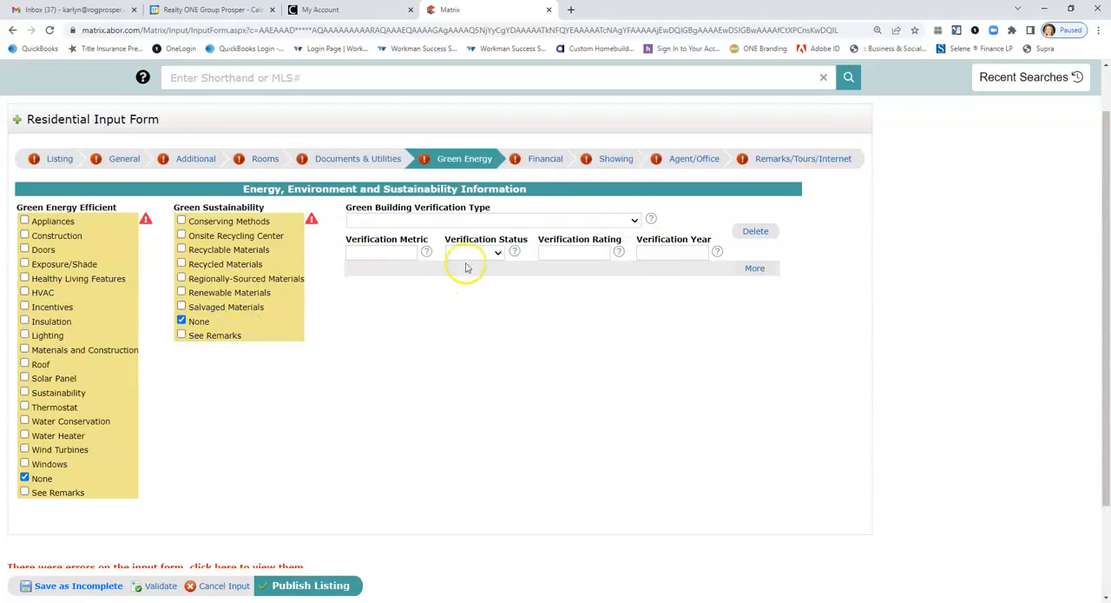
In the Financial section, mark None under Buyer Incentive and Homestead under Tax Exemptions.
click(546, 159)
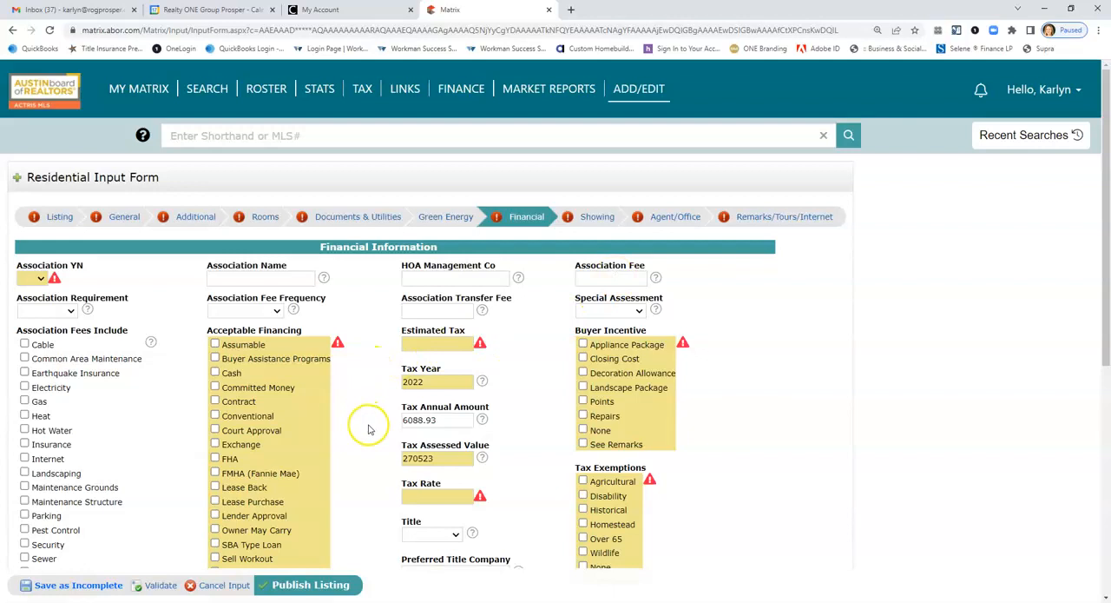
scroll(369, 424, down, 2)
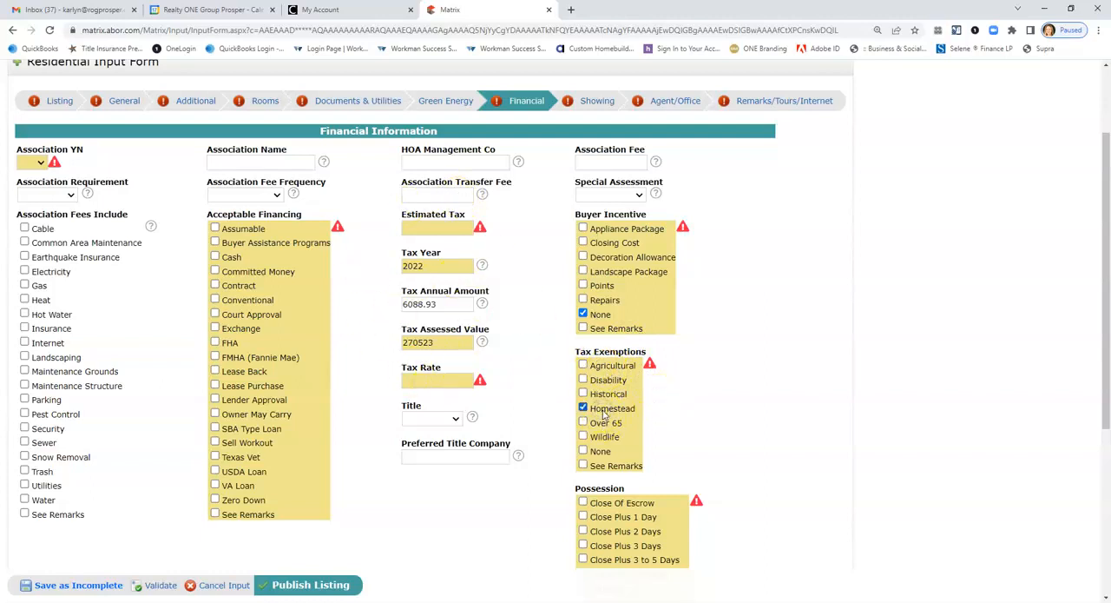
Set the Possession option to Funding only, leaving Close Of Escrow unmarked.
click(582, 502)
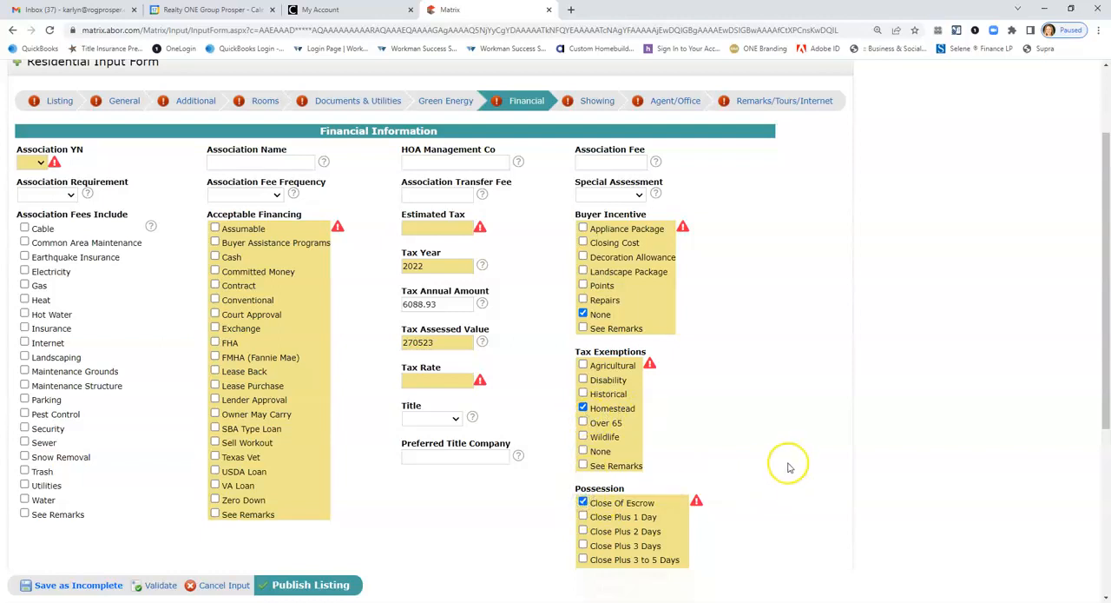
scroll(784, 467, down, 2)
click(582, 386)
click(584, 471)
scroll(718, 465, down, 1)
scroll(718, 464, up, 1)
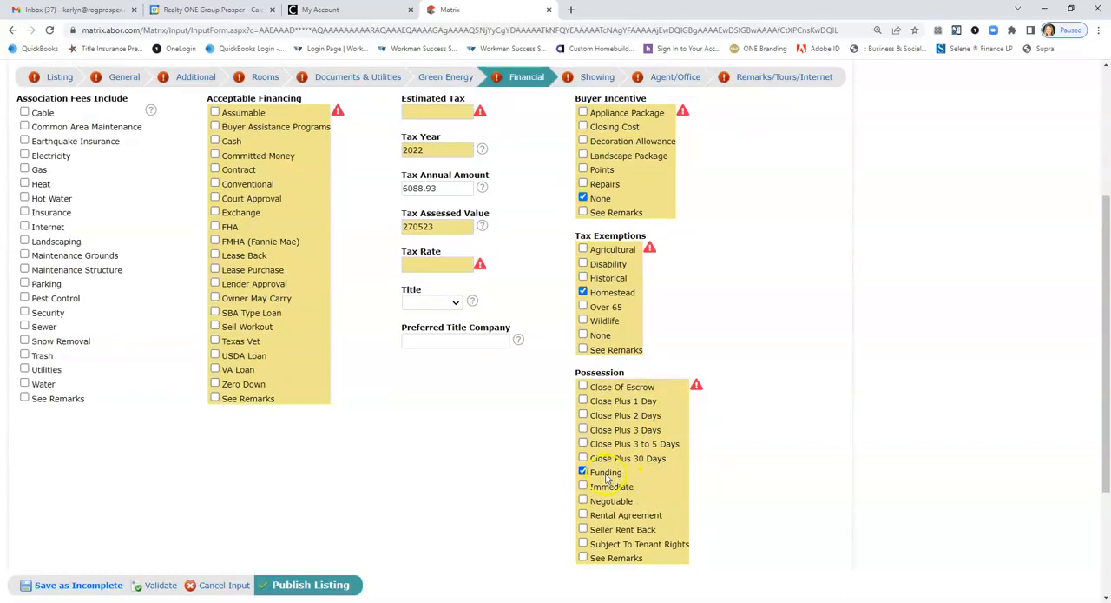
scroll(606, 478, up, 3)
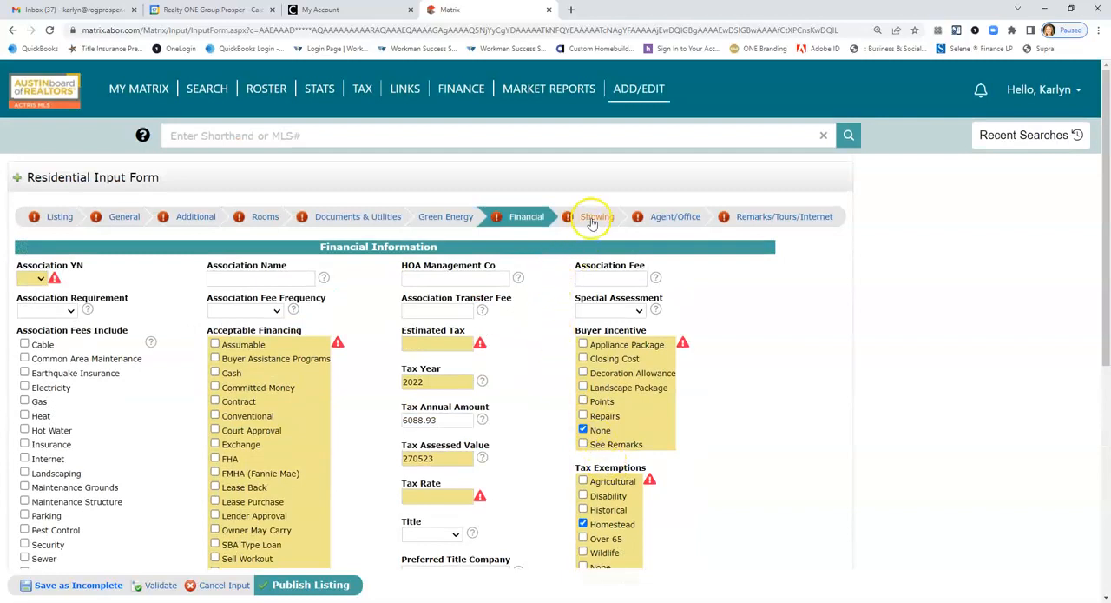
Review the showing requirements, owner, lockbox and instruction fields in the Showing section.
click(592, 218)
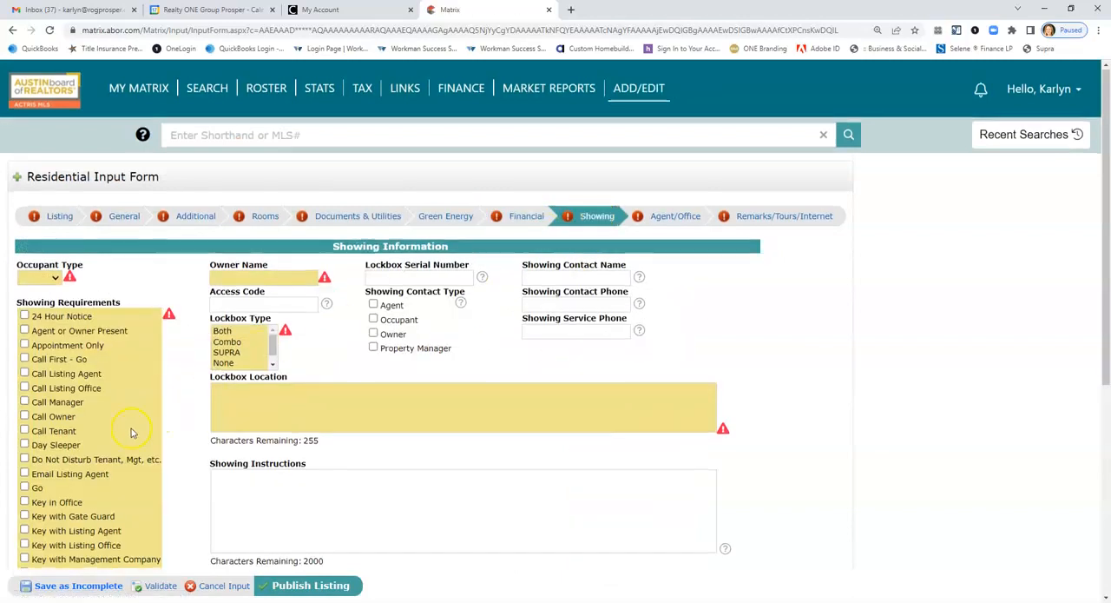
scroll(132, 432, down, 2)
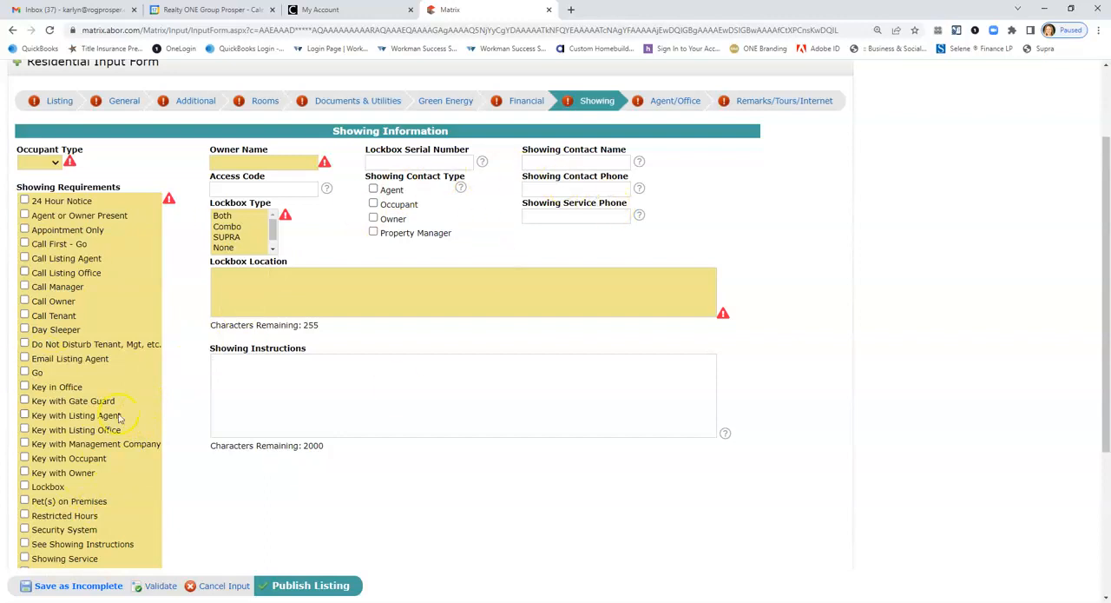
scroll(156, 482, down, 2)
scroll(165, 478, up, 4)
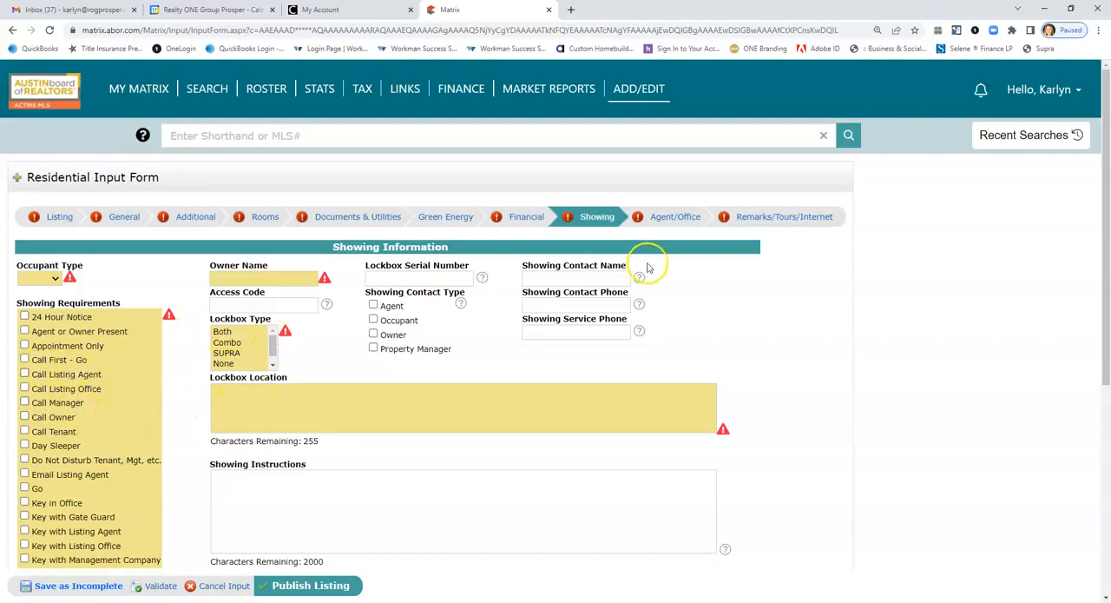
In the Agent/Office section, set Sub Agency Compensation to 0 % and Buyer Agency Compensation to 3 %.
click(662, 218)
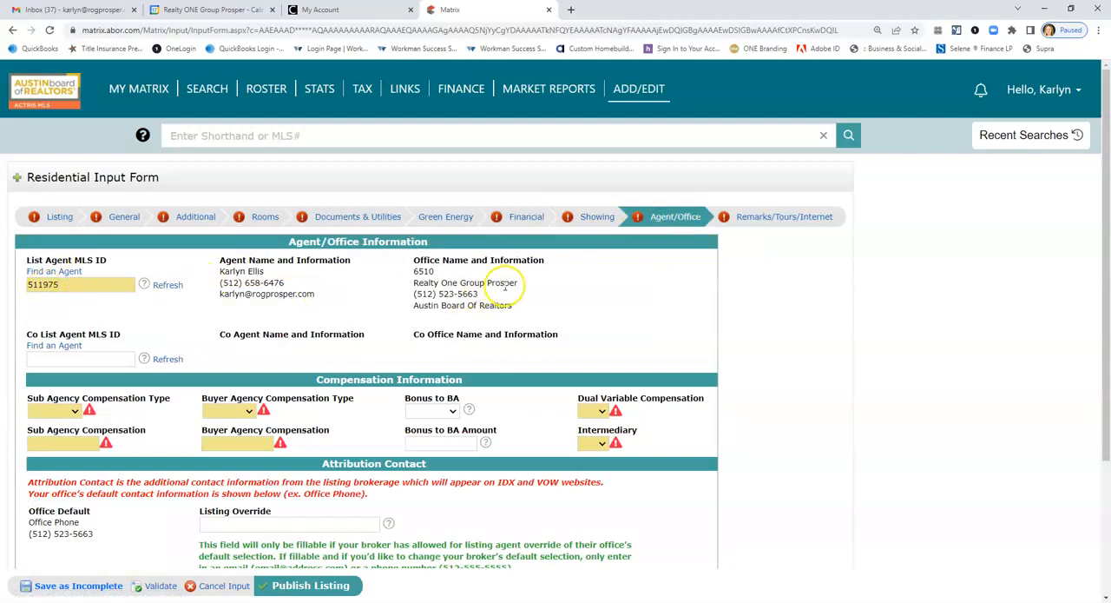
click(72, 412)
click(37, 445)
click(48, 443)
text(0)
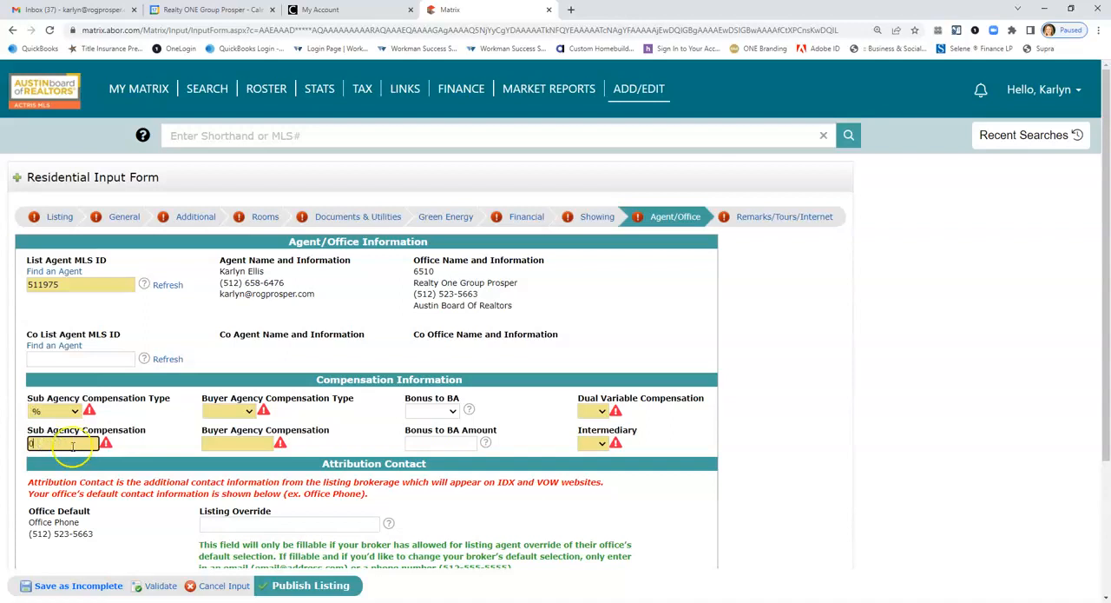
click(228, 411)
click(211, 445)
click(221, 444)
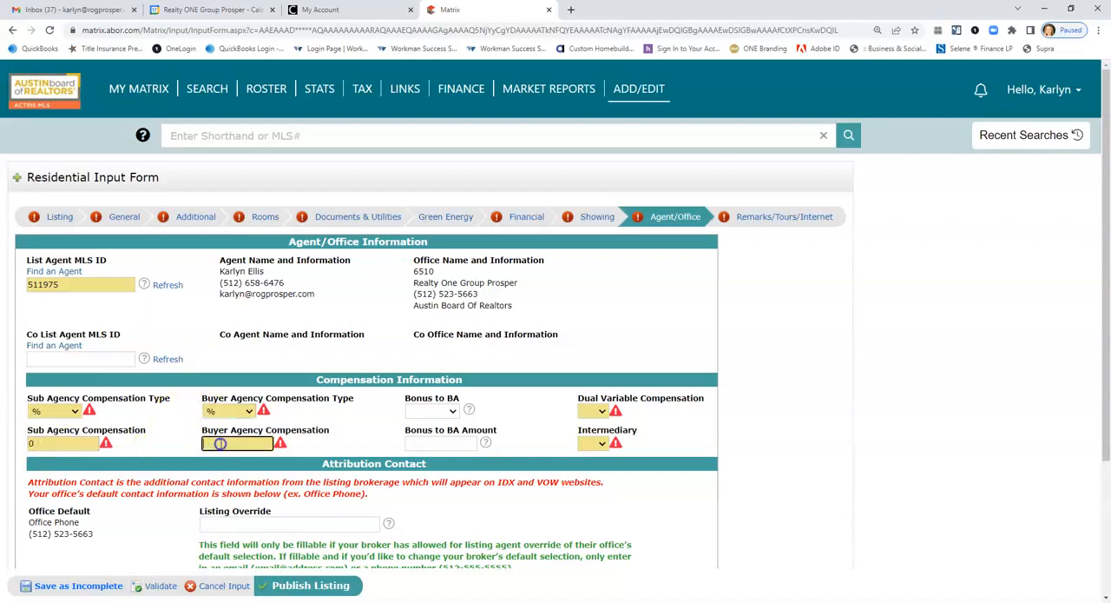
text(3)
Set Dual Variable Compensation to No and Intermediary to Yes.
click(599, 411)
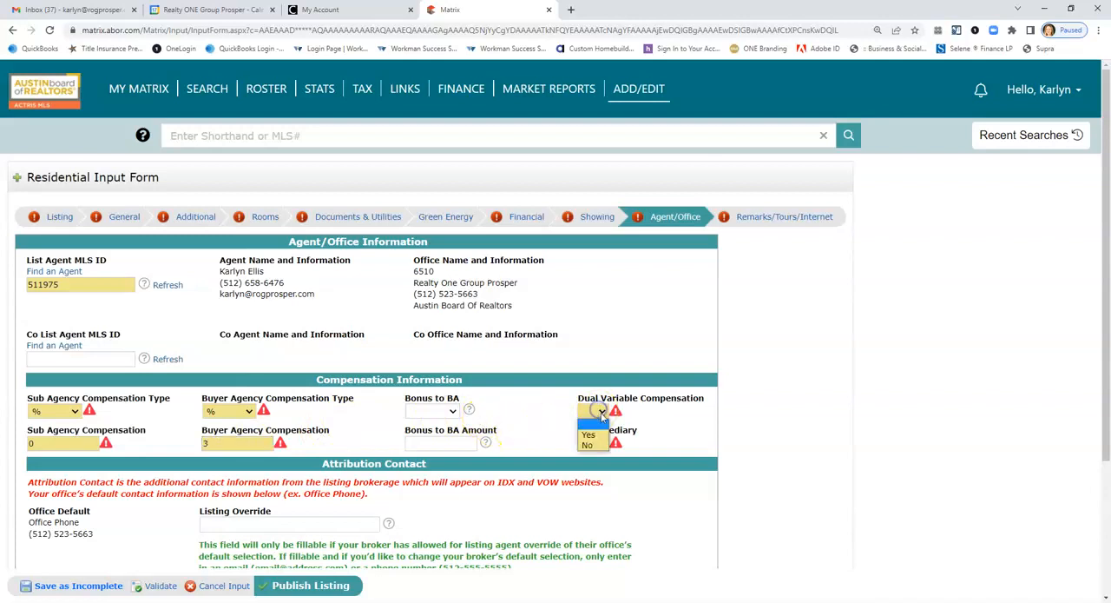
click(597, 446)
click(596, 443)
click(594, 463)
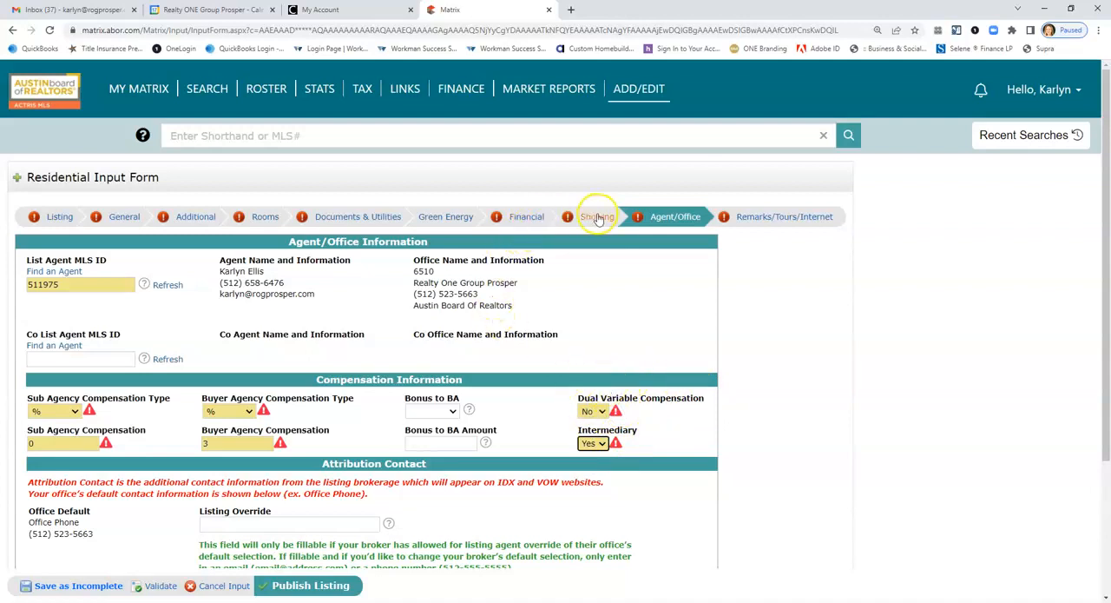
Review the Directions, Private Remarks, Public Remarks and Syndication Remarks fields in the Remarks/Tours/Internet section.
click(744, 218)
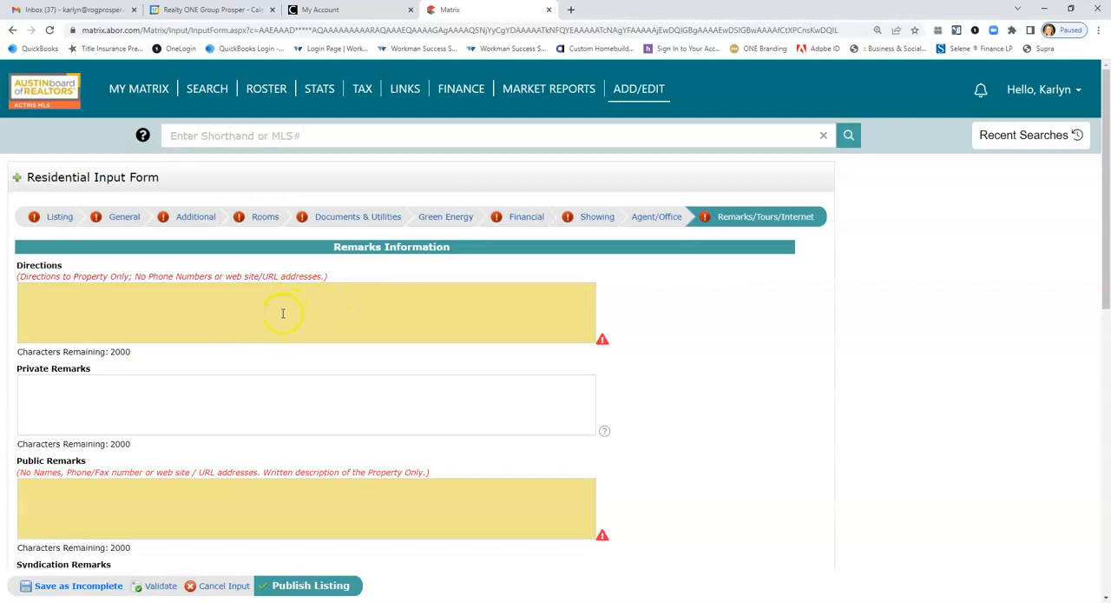
scroll(268, 400, down, 1)
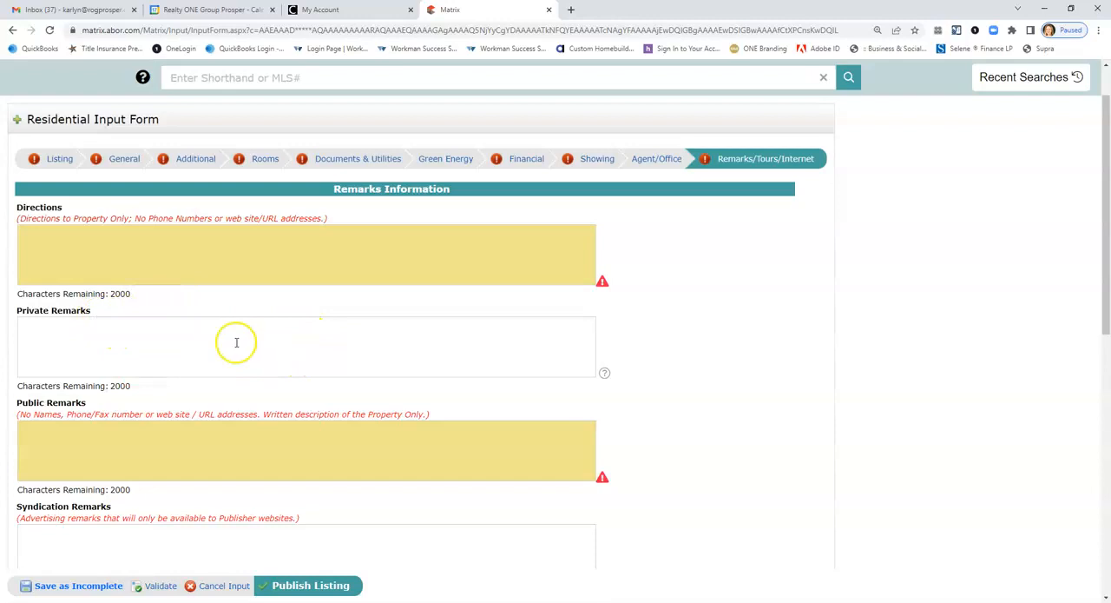
scroll(309, 331, down, 2)
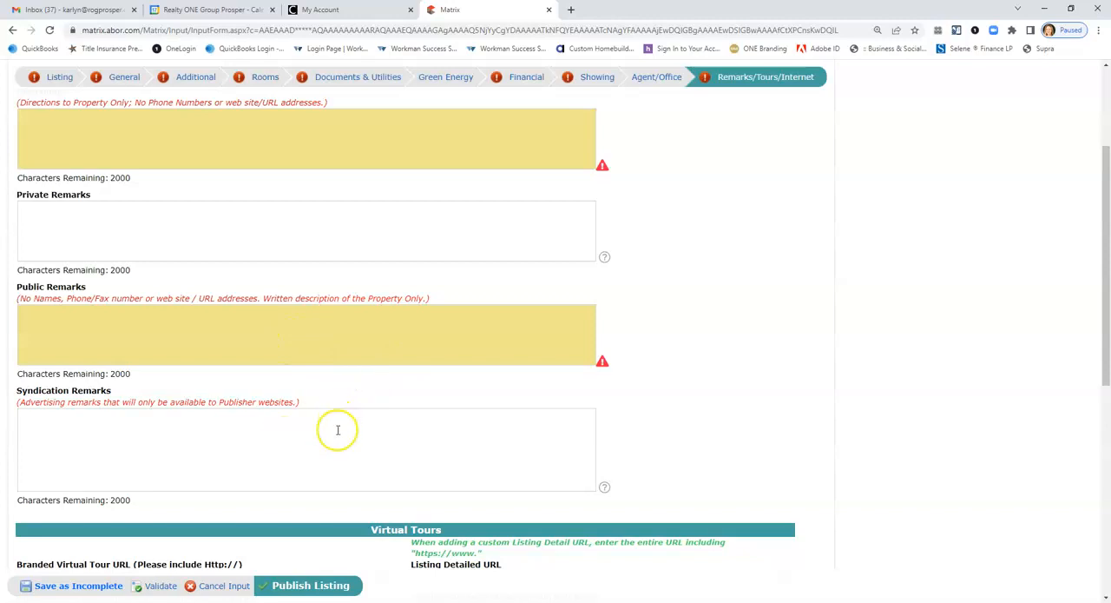
Set Internet Entire Listing Display and Address Display to Yes, and Automated Valuation Display and Consumer Comment to No.
scroll(339, 426, down, 3)
scroll(335, 451, down, 2)
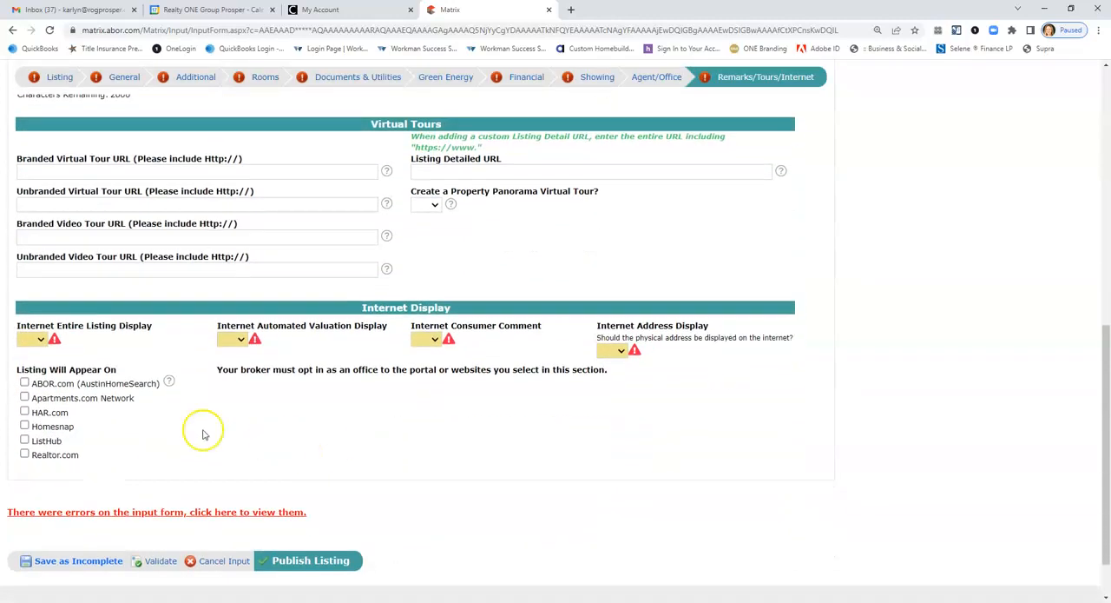
click(41, 341)
click(29, 362)
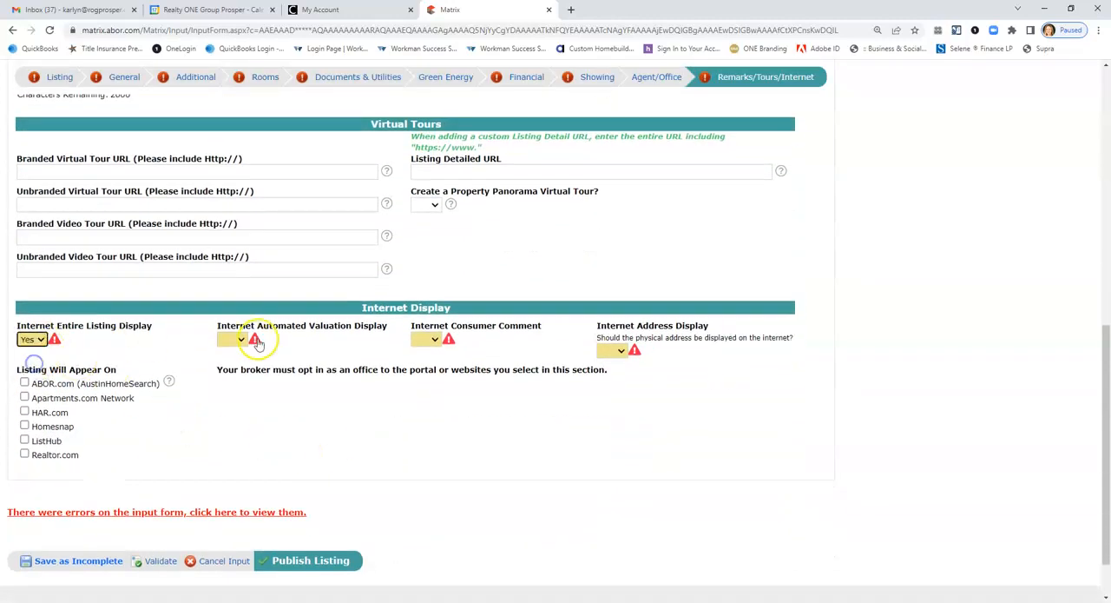
click(236, 340)
click(226, 372)
click(427, 340)
click(430, 372)
click(613, 350)
click(616, 373)
Have the listing appear on ABOR.com, Apartments.com Network, HAR.com, Homesnap, ListHub and Realtor.com.
click(24, 383)
click(24, 397)
click(24, 412)
click(24, 425)
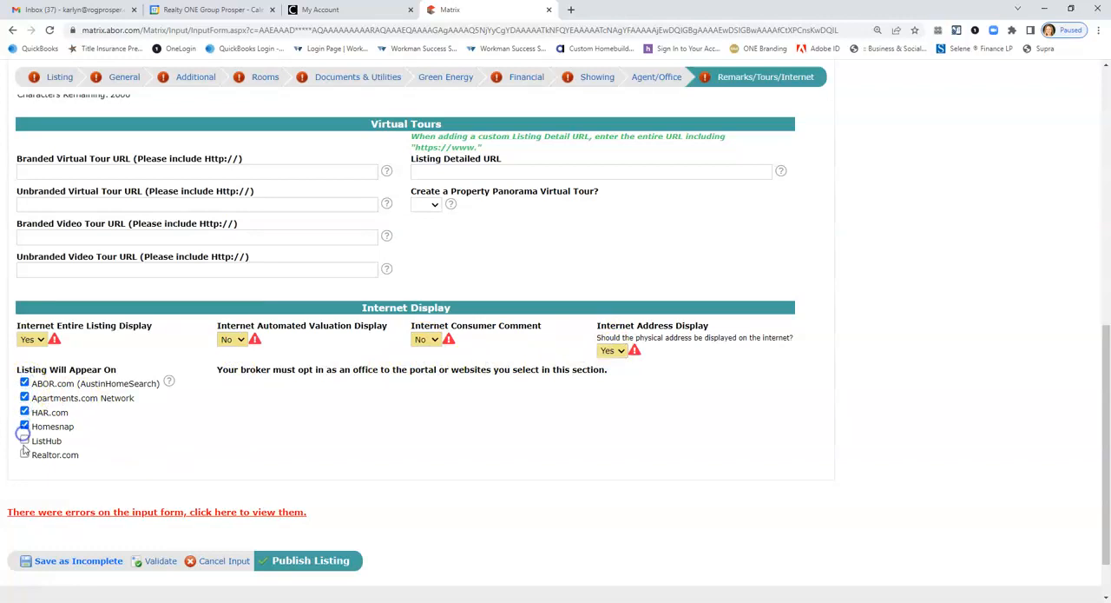
click(24, 441)
click(24, 454)
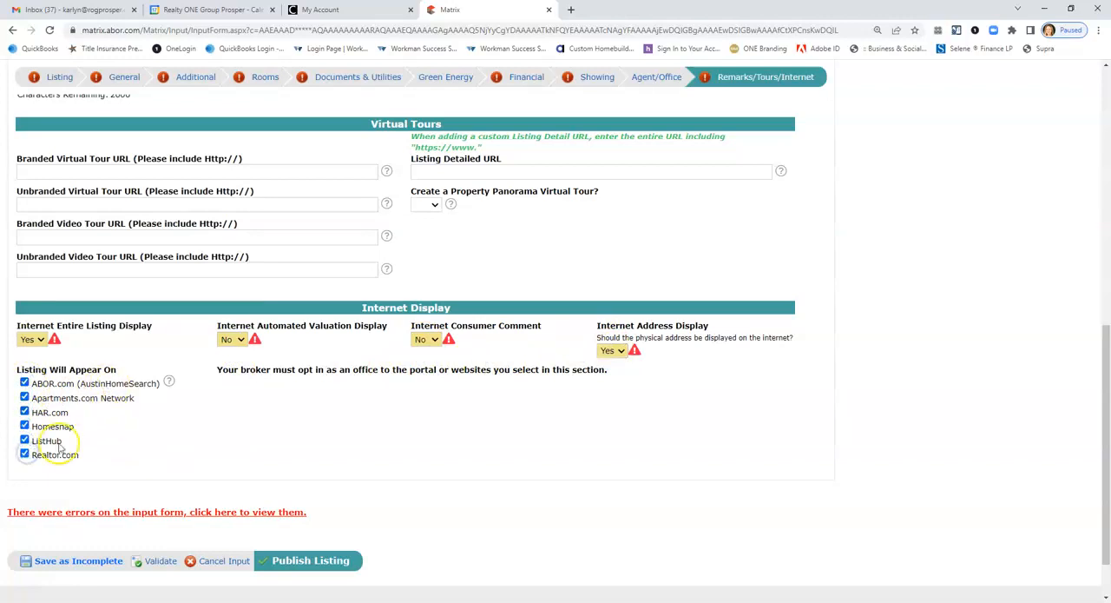
Review the tour and video URL fields and the Property Panorama option under Virtual Tours.
scroll(189, 449, up, 1)
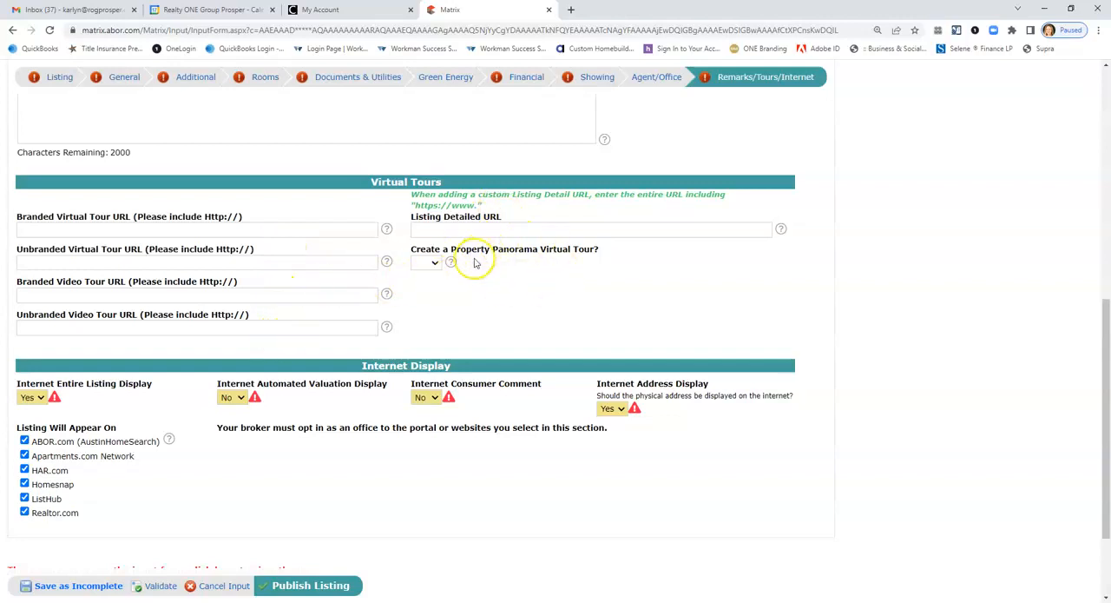
scroll(516, 346, up, 2)
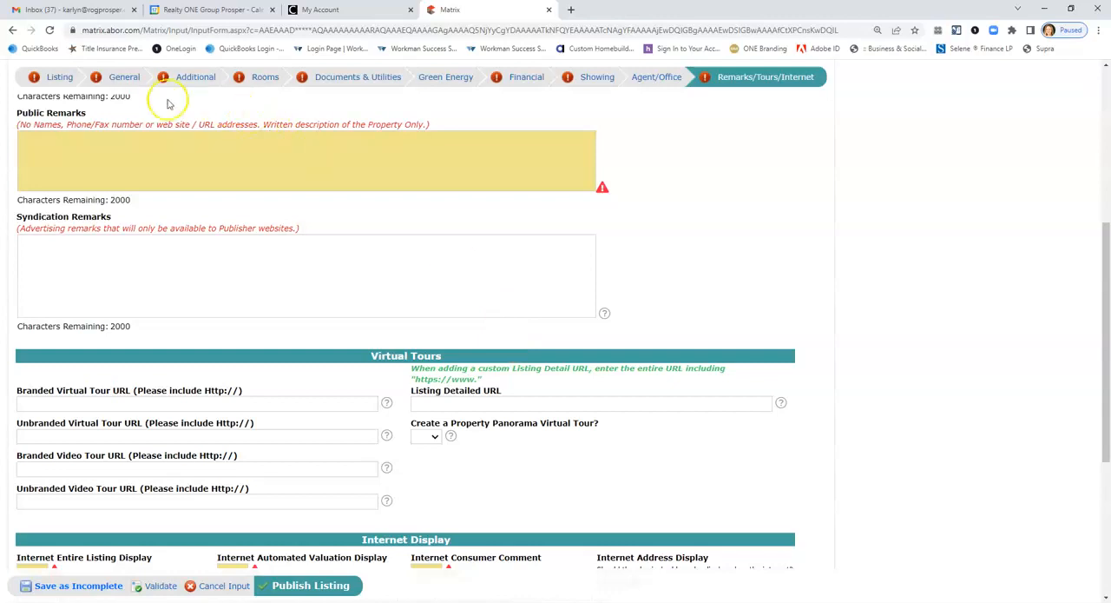